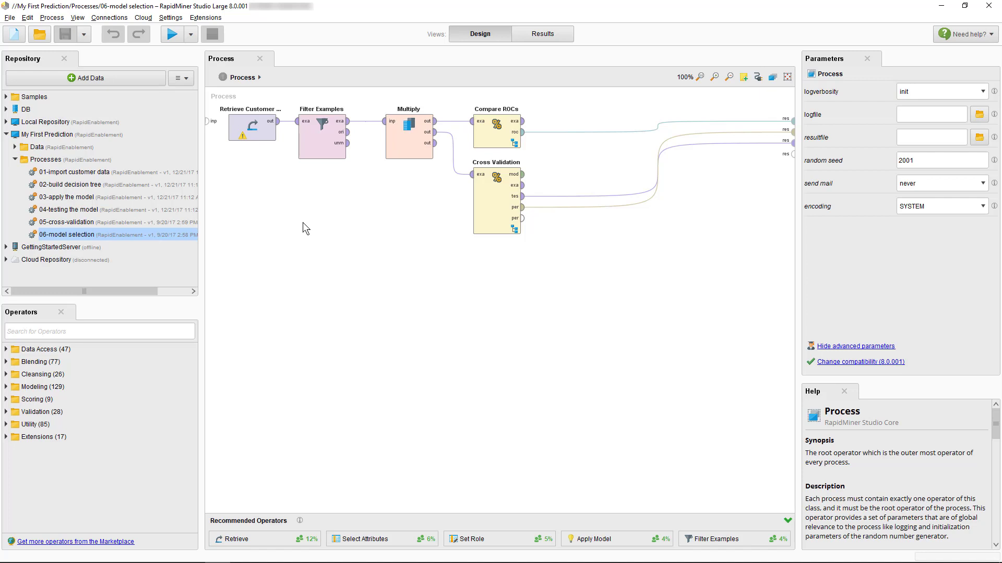
Inside Cross Validation, review the Decision Tree's criterion options, with gain_ratio still selected.
{"action": "double_click", "coordinate": [485, 222]}
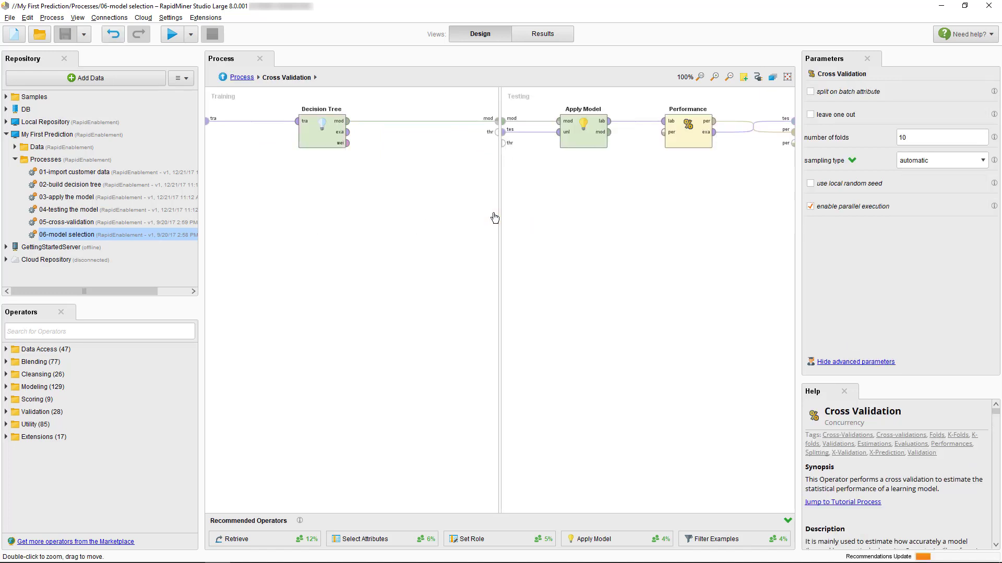
{"action": "left_click", "coordinate": [326, 151]}
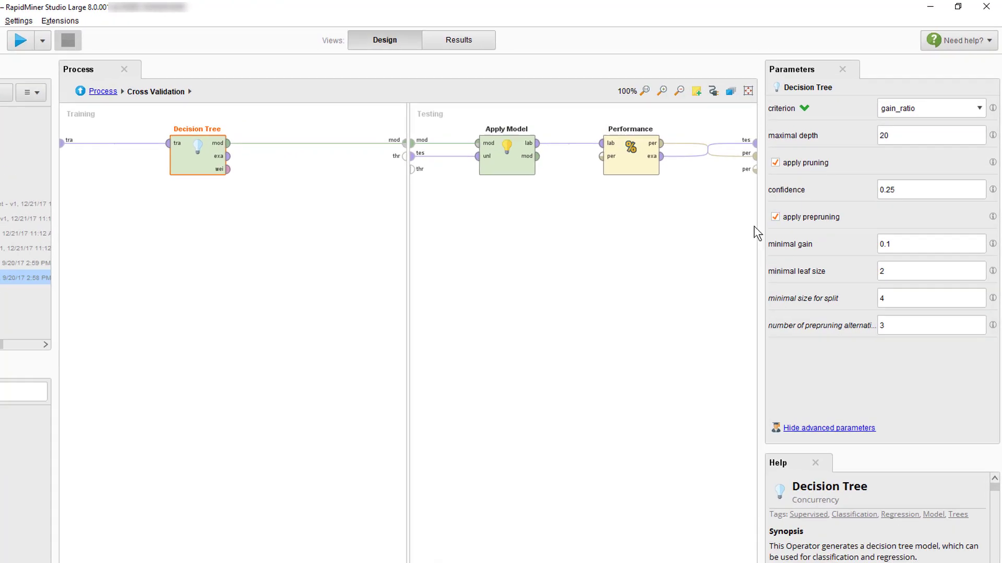
{"action": "left_click", "coordinate": [984, 92]}
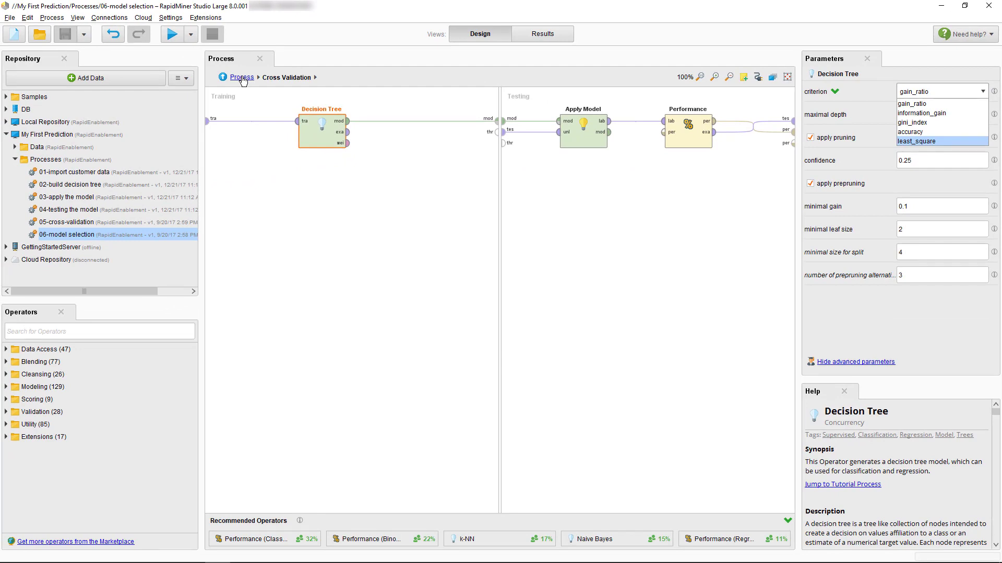
Add an Optimize Parameters (Grid) operator to the top-level process.
{"action": "left_click", "coordinate": [243, 78]}
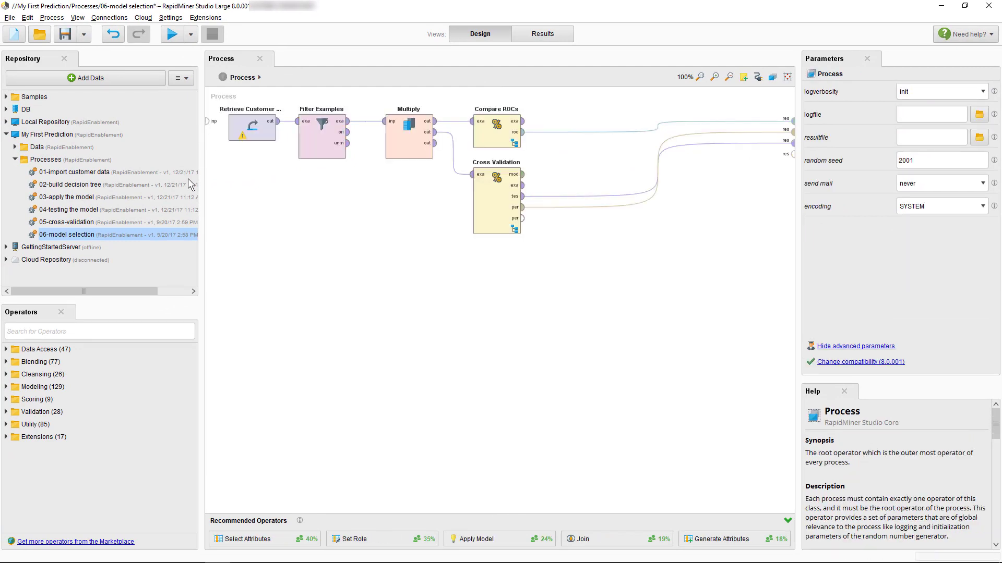
{"action": "left_click", "coordinate": [94, 333]}
{"action": "type", "text": "optim"}
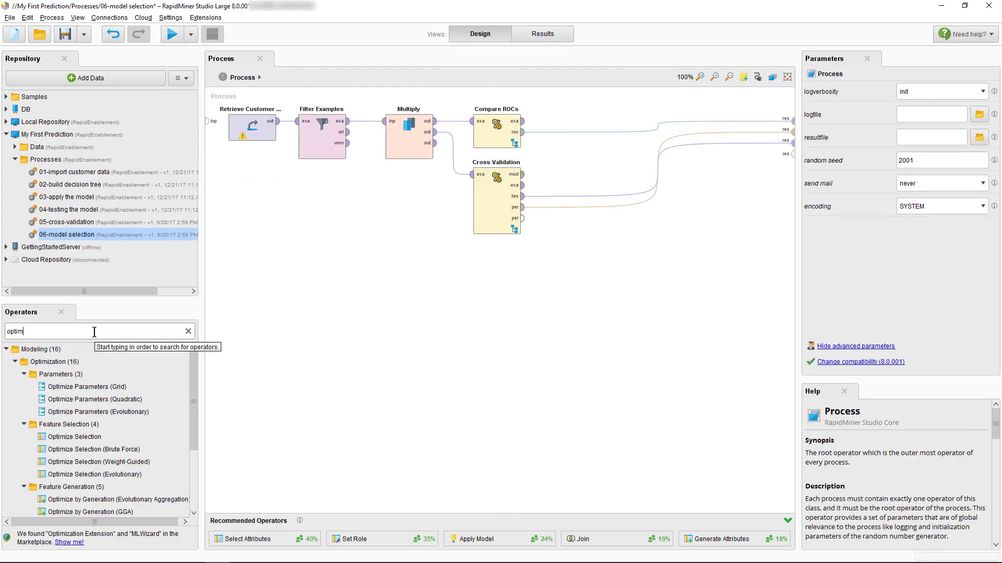
{"action": "mouse_move", "coordinate": [86, 386]}
{"action": "left_mouse_down"}
{"action": "mouse_move", "coordinate": [455, 286]}
{"action": "mouse_move", "coordinate": [493, 265]}
{"action": "left_mouse_up"}
Store the process in the Processes folder as '07-parameter optimization'.
{"action": "right_click", "coordinate": [56, 160]}
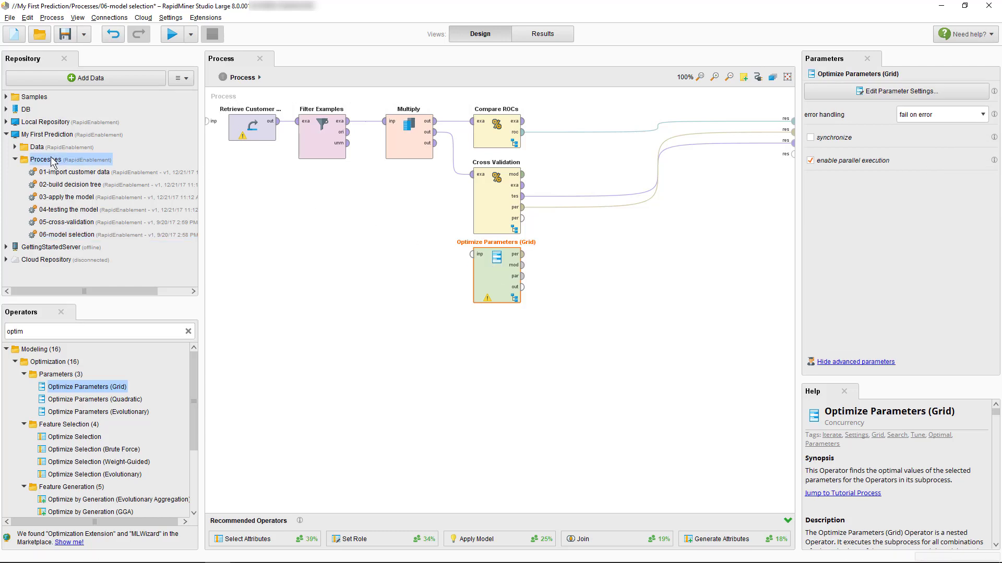
{"action": "left_click", "coordinate": [74, 161]}
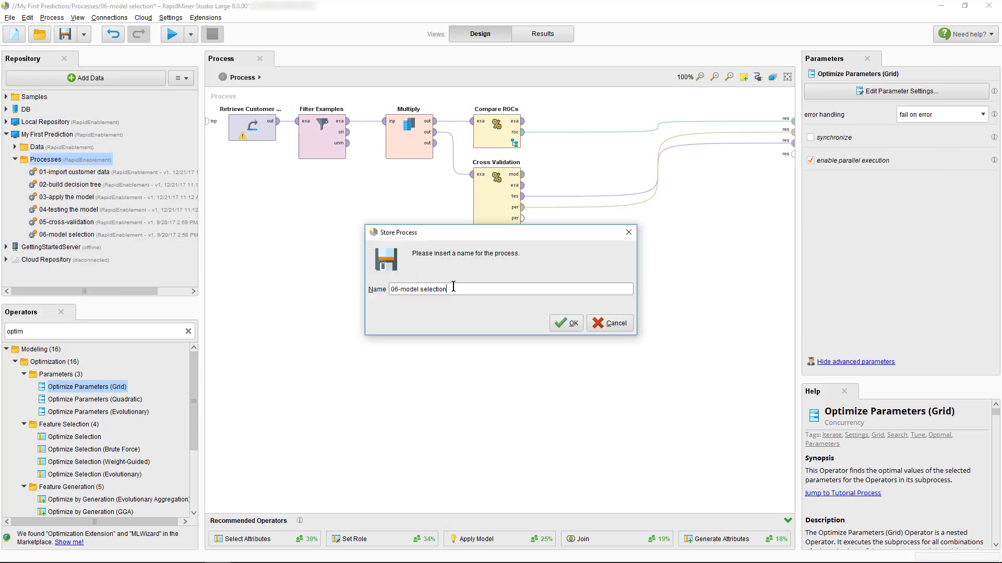
{"action": "left_click_drag", "start_coordinate": [454, 287], "coordinate": [340, 280]}
{"action": "type", "text": "07-parameter optimization"}
{"action": "left_click", "coordinate": [574, 326]}
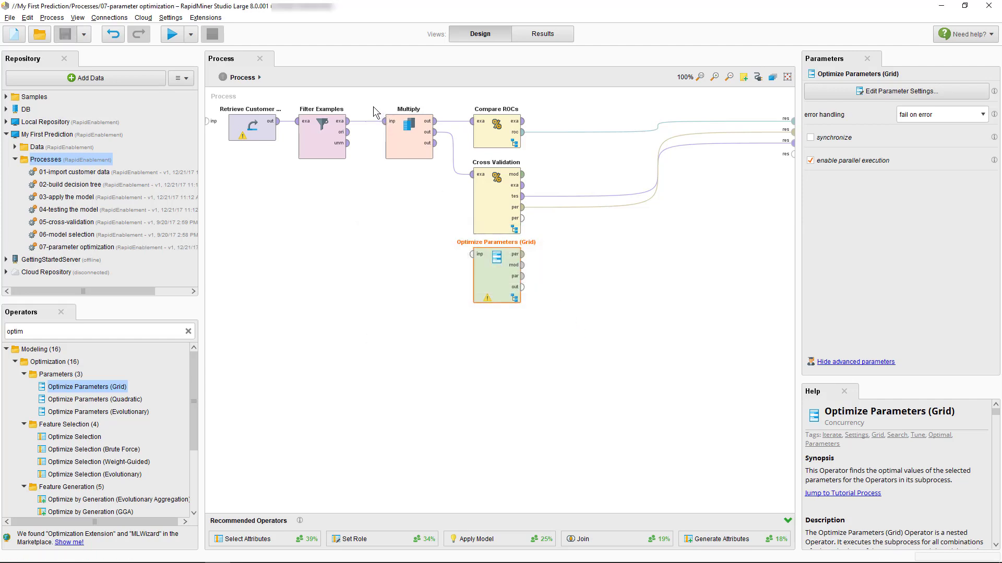
Disable the Multiply and Compare ROCs operators and move them aside.
{"action": "left_click_drag", "start_coordinate": [374, 106], "coordinate": [544, 168]}
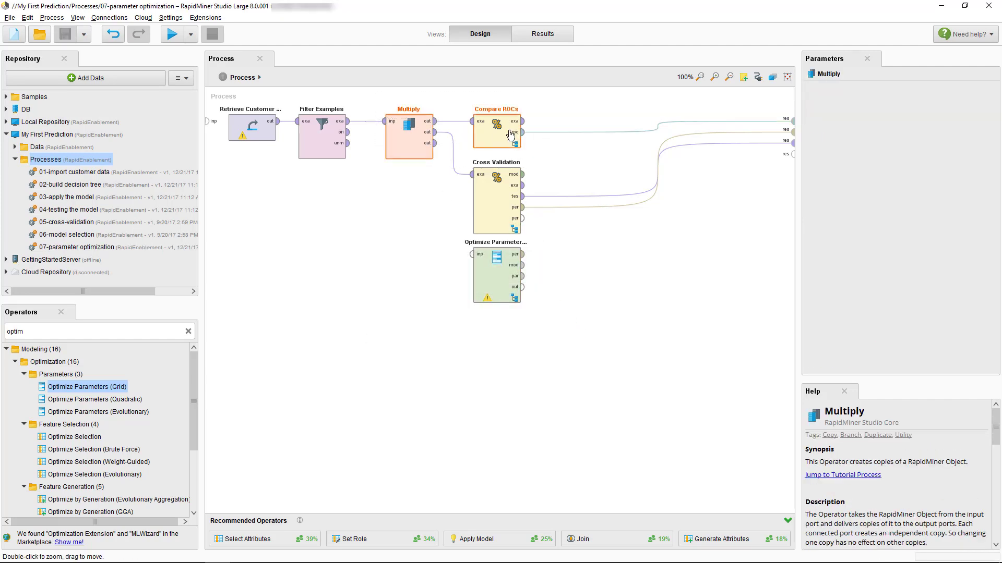
{"action": "right_click", "coordinate": [508, 130]}
{"action": "left_click", "coordinate": [534, 140]}
{"action": "left_click_drag", "start_coordinate": [409, 128], "coordinate": [253, 315]}
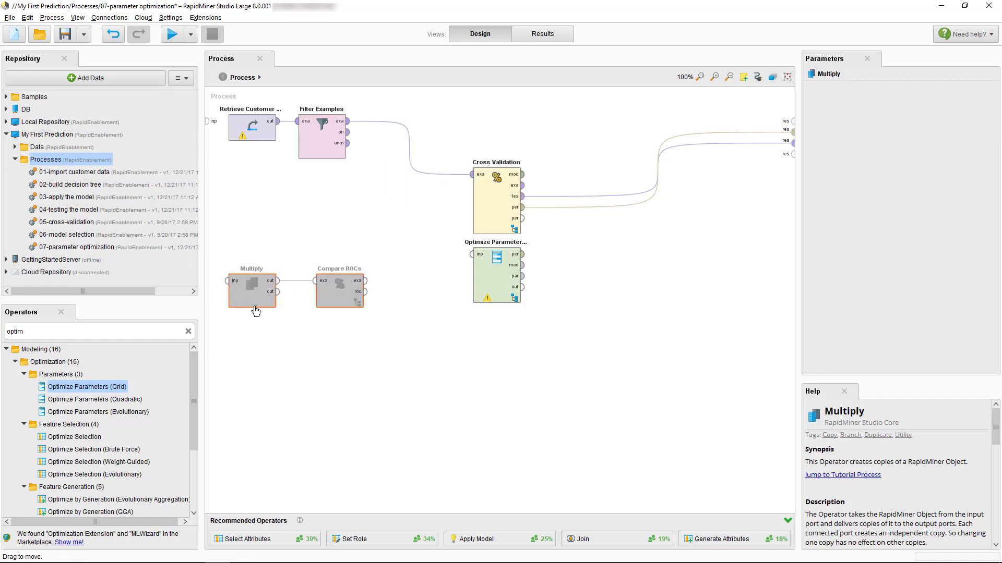
Cut Cross Validation and wire Filter Examples into the optimizer, its parameters to results.
{"action": "left_click_drag", "start_coordinate": [507, 282], "coordinate": [507, 149]}
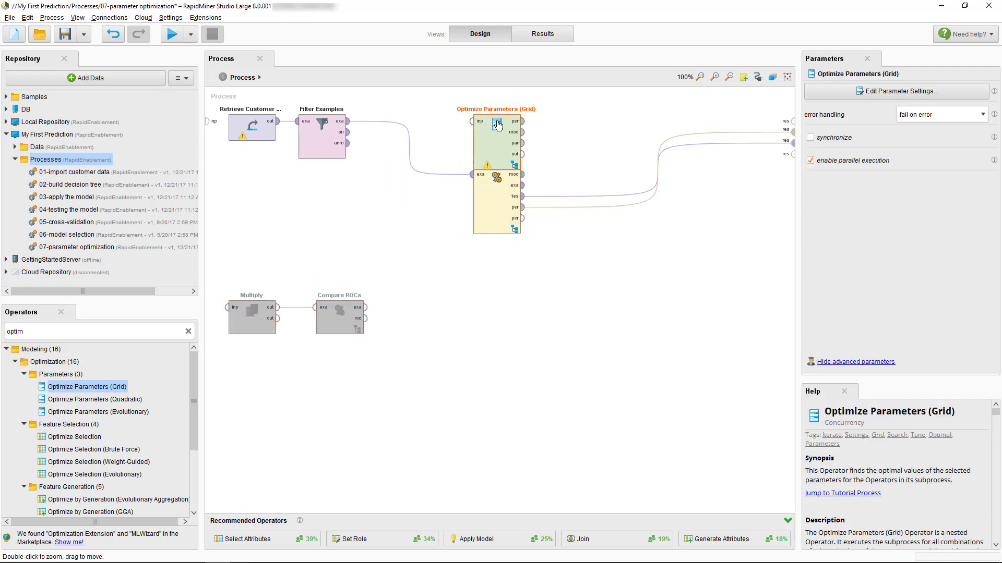
{"action": "left_click", "coordinate": [500, 205]}
{"action": "right_click", "coordinate": [498, 202]}
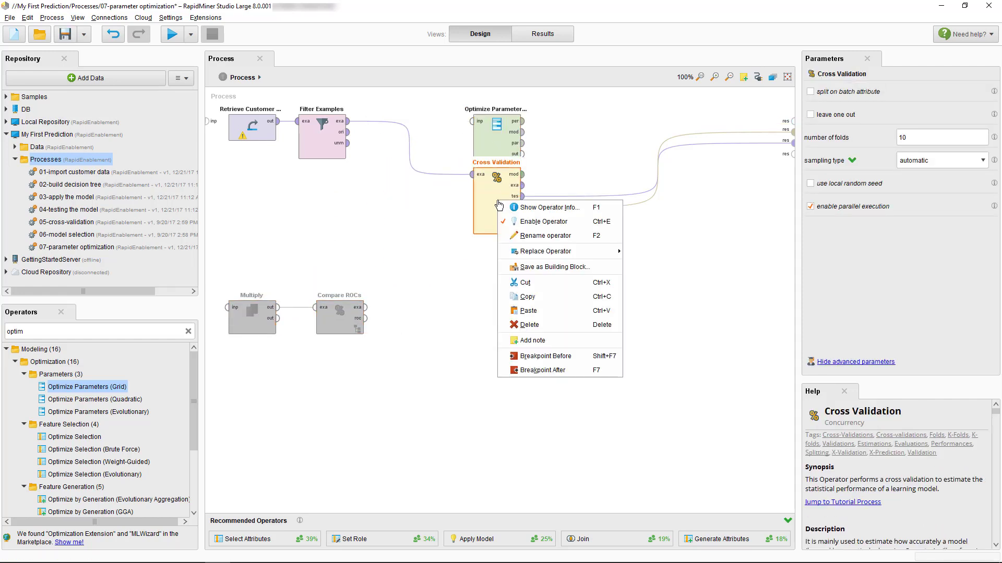
{"action": "left_click", "coordinate": [540, 280]}
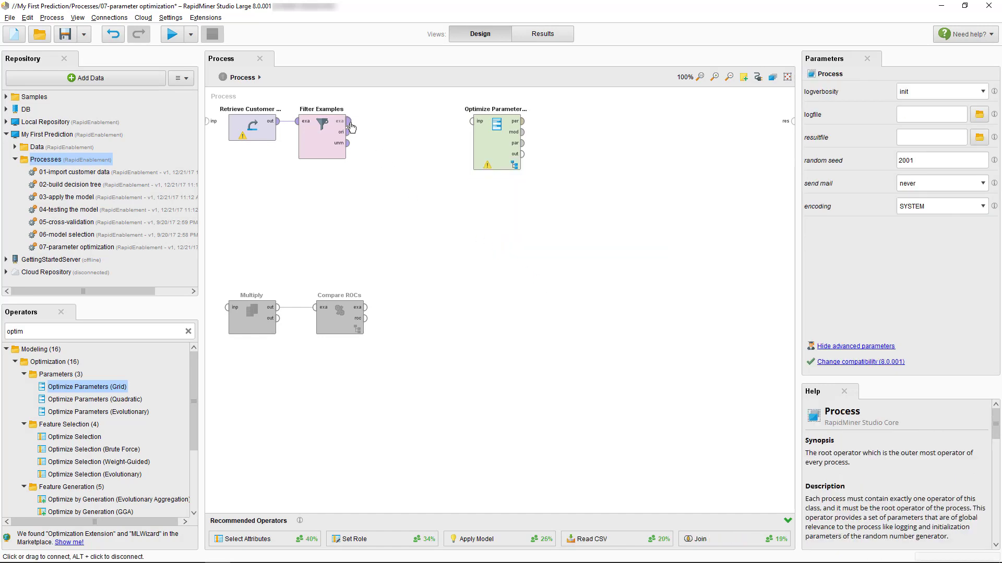
{"action": "left_click_drag", "start_coordinate": [347, 122], "coordinate": [793, 121]}
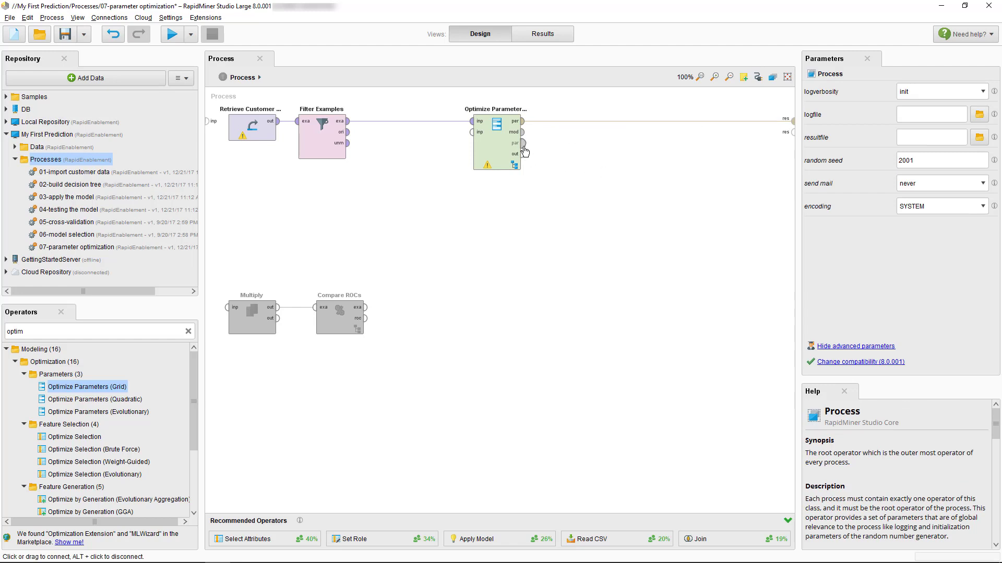
{"action": "left_click_drag", "start_coordinate": [522, 143], "coordinate": [792, 134]}
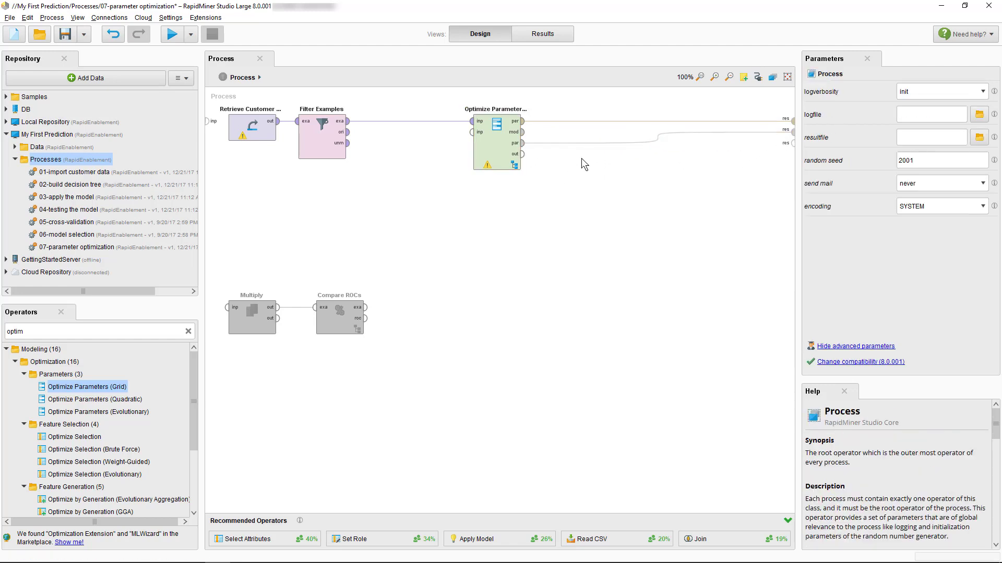
Paste Cross Validation inside Optimize Parameters (Grid), wiring its input and performance, then open parameter settings.
{"action": "double_click", "coordinate": [489, 137]}
{"action": "right_click", "coordinate": [472, 122]}
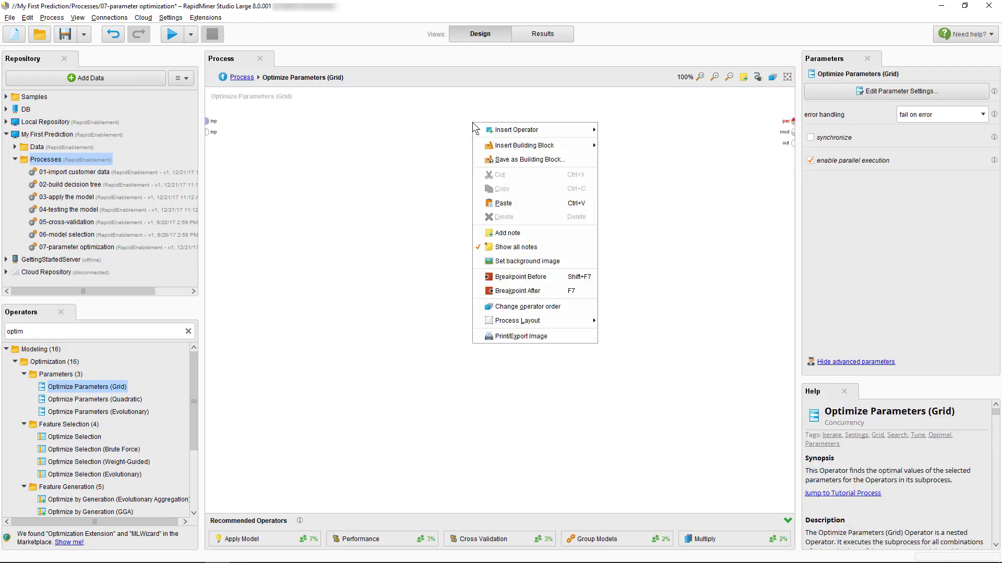
{"action": "left_click", "coordinate": [511, 200]}
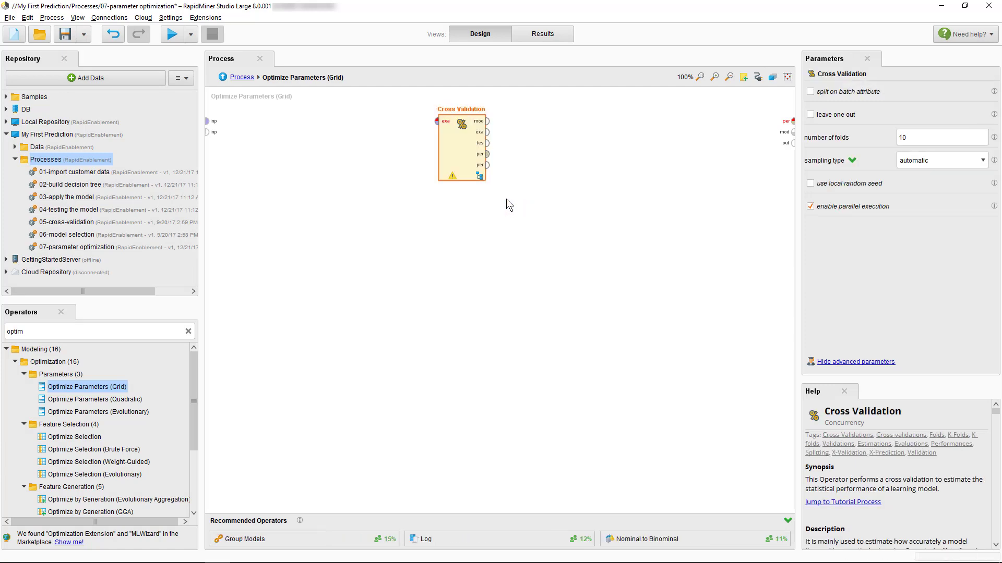
{"action": "left_click_drag", "start_coordinate": [208, 121], "coordinate": [436, 122]}
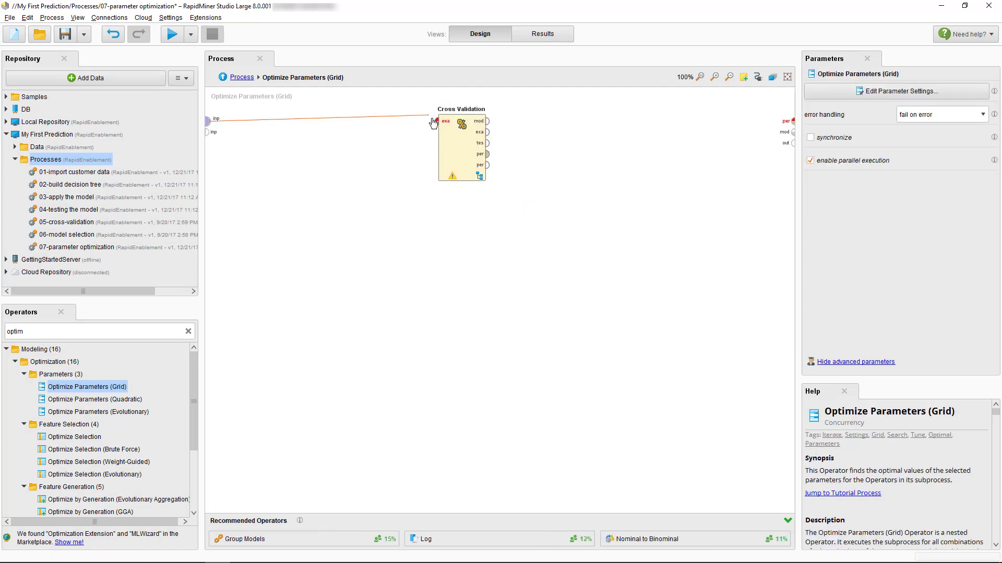
{"action": "left_click_drag", "start_coordinate": [487, 154], "coordinate": [792, 121]}
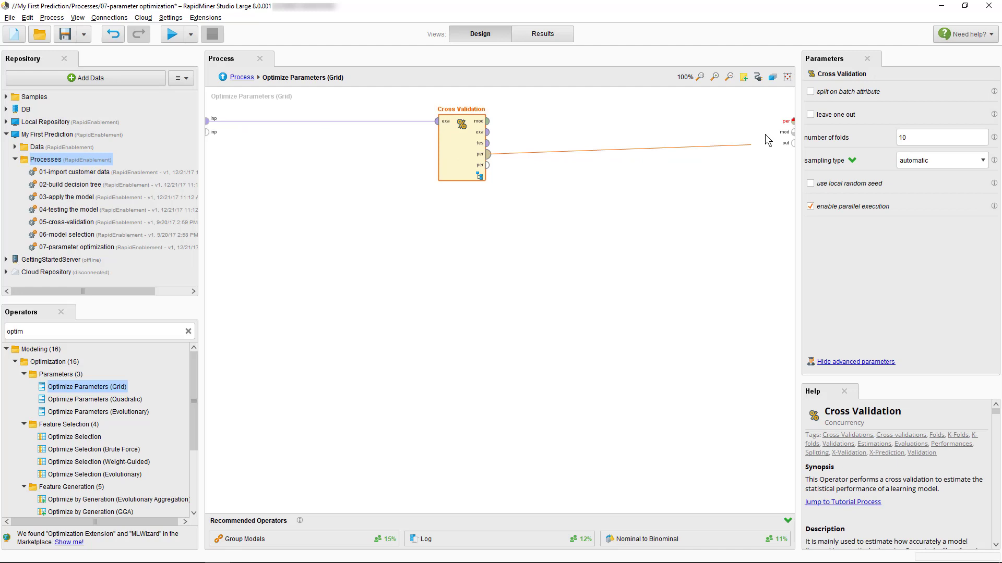
{"action": "left_click", "coordinate": [749, 158]}
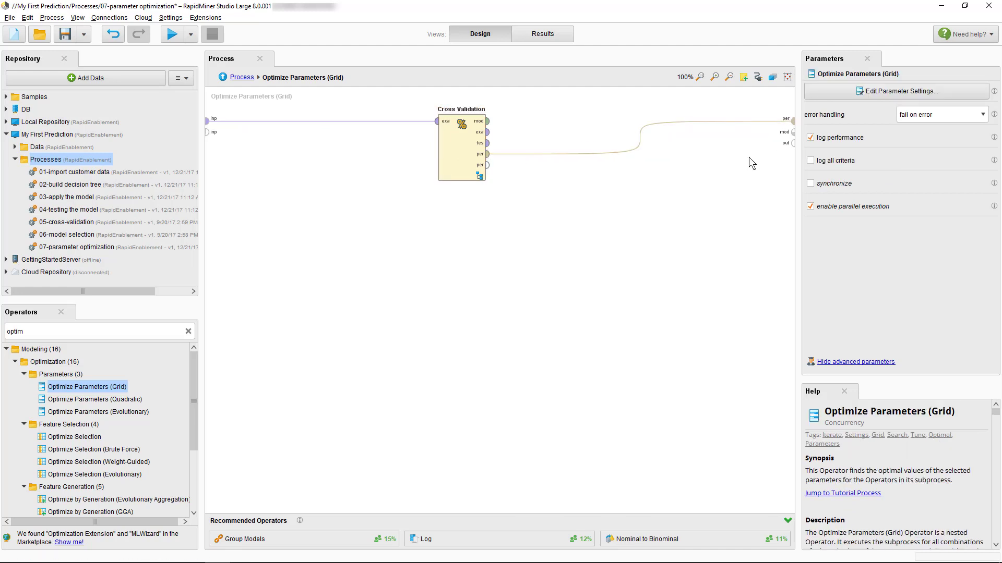
{"action": "left_click", "coordinate": [893, 92]}
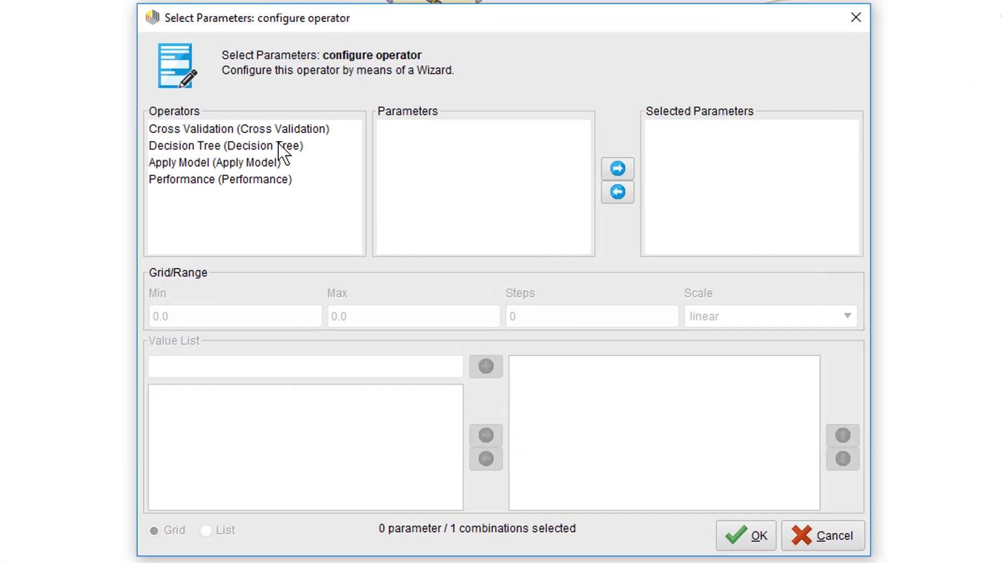
Add the Decision Tree's criterion to the grid, excluding the least_square value.
{"action": "left_click", "coordinate": [359, 206]}
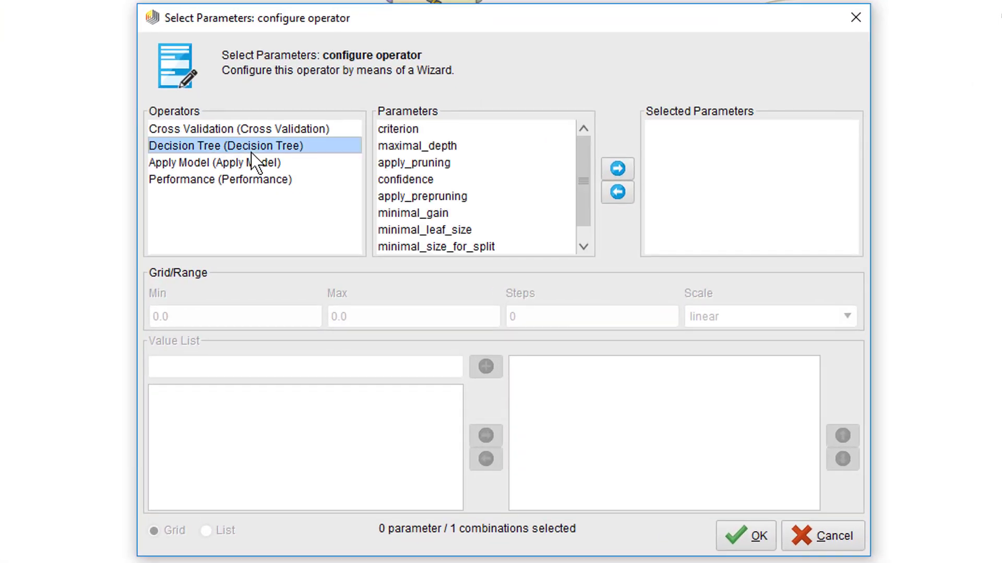
{"action": "left_click", "coordinate": [415, 127]}
{"action": "left_click", "coordinate": [616, 167]}
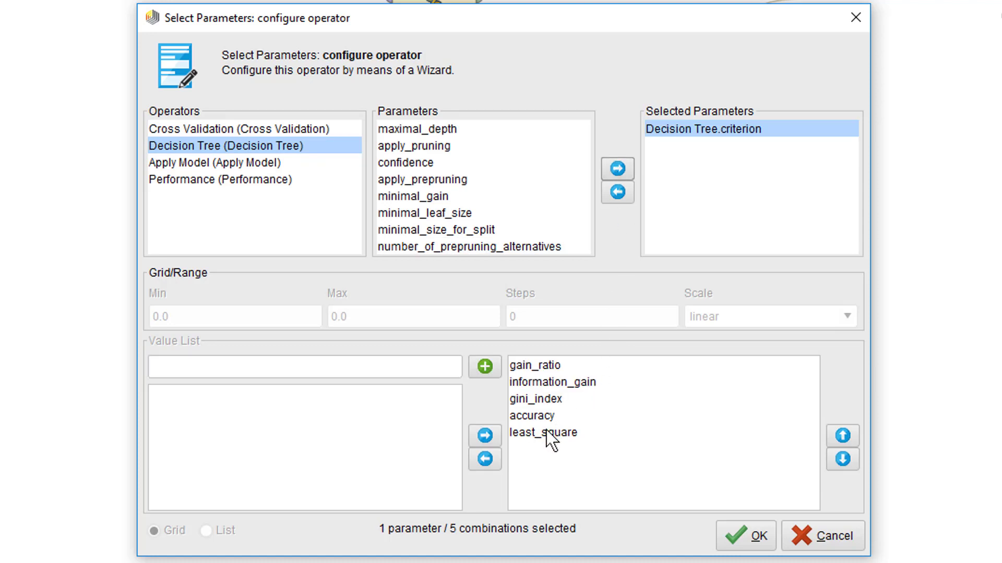
{"action": "left_click", "coordinate": [545, 432]}
{"action": "left_click", "coordinate": [485, 459]}
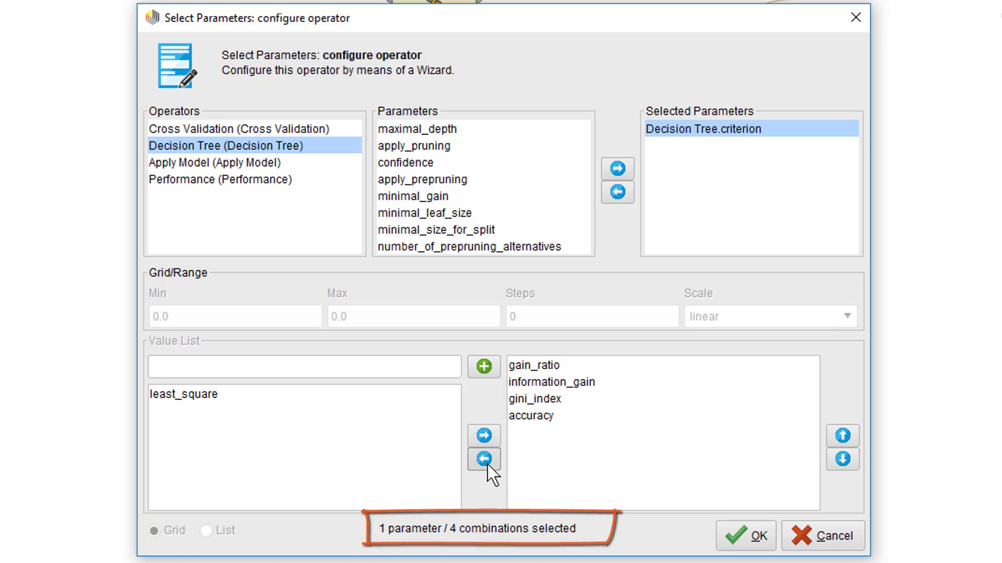
{"action": "left_click", "coordinate": [441, 197]}
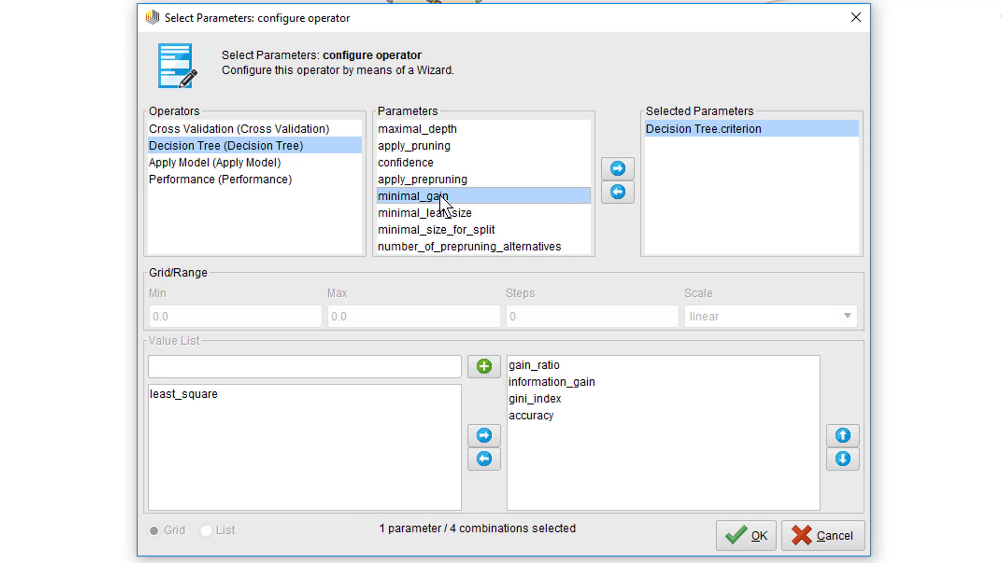
Add minimal_gain to the grid with min 0.01, max 1 and 100 steps.
{"action": "left_click", "coordinate": [622, 171]}
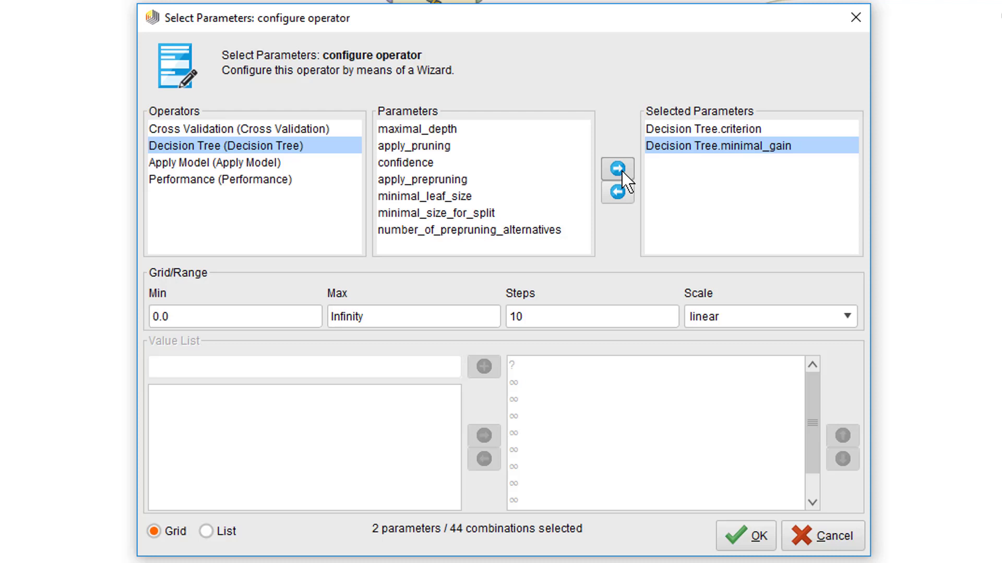
{"action": "left_click", "coordinate": [302, 316]}
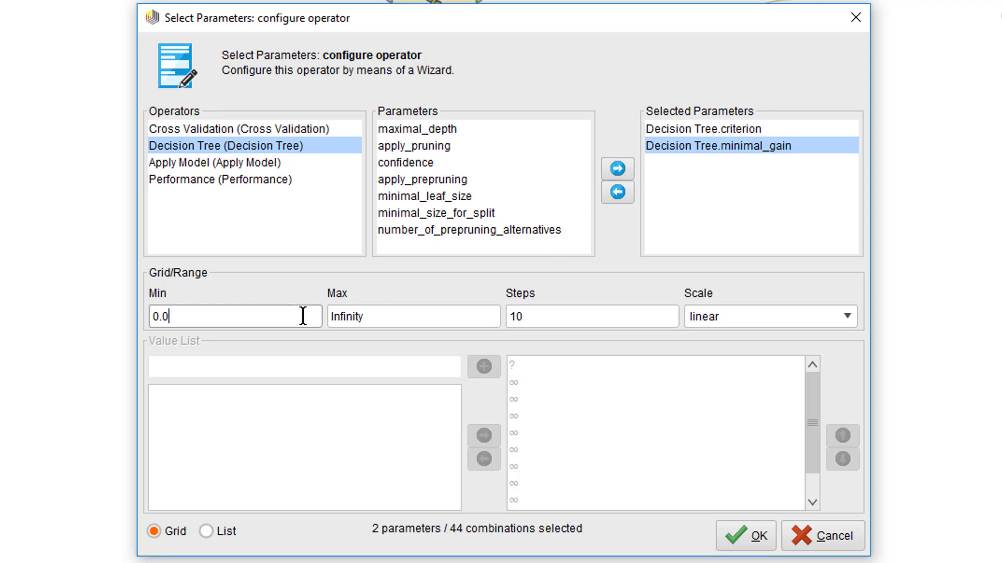
{"action": "type", "text": "1"}
{"action": "left_click_drag", "start_coordinate": [364, 317], "coordinate": [327, 319]}
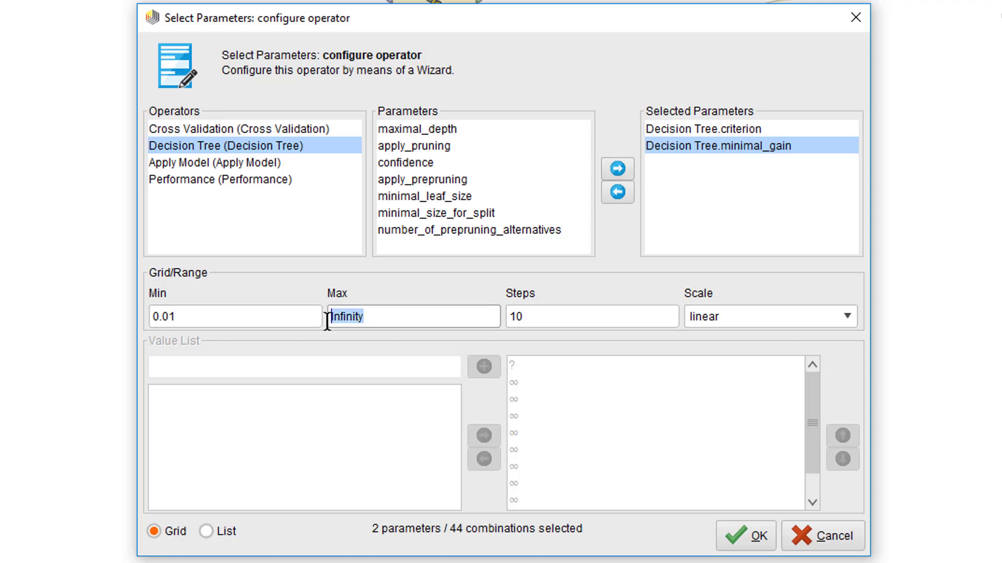
{"action": "type", "text": "1"}
{"action": "left_click", "coordinate": [530, 315]}
{"action": "type", "text": "0"}
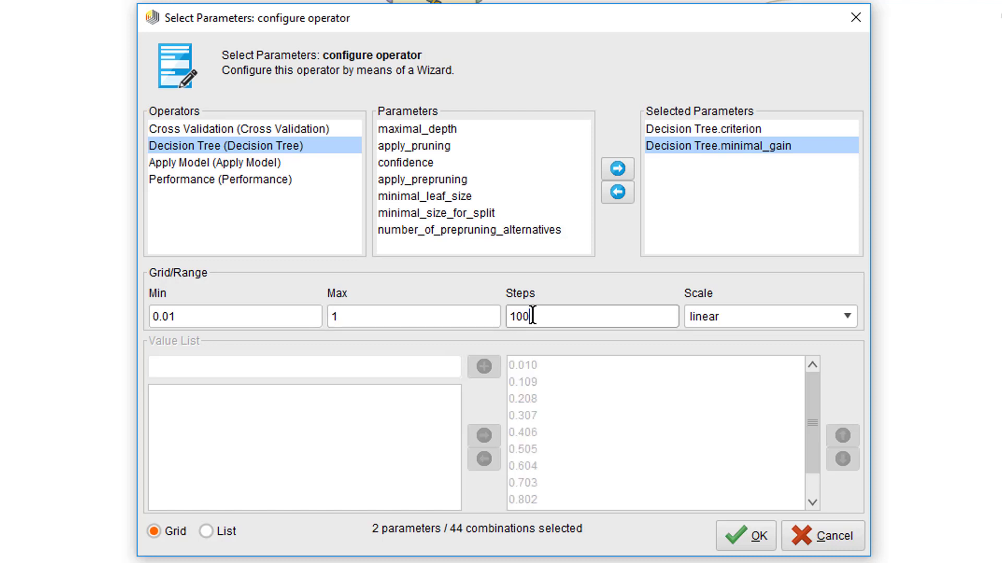
{"action": "left_click", "coordinate": [475, 324]}
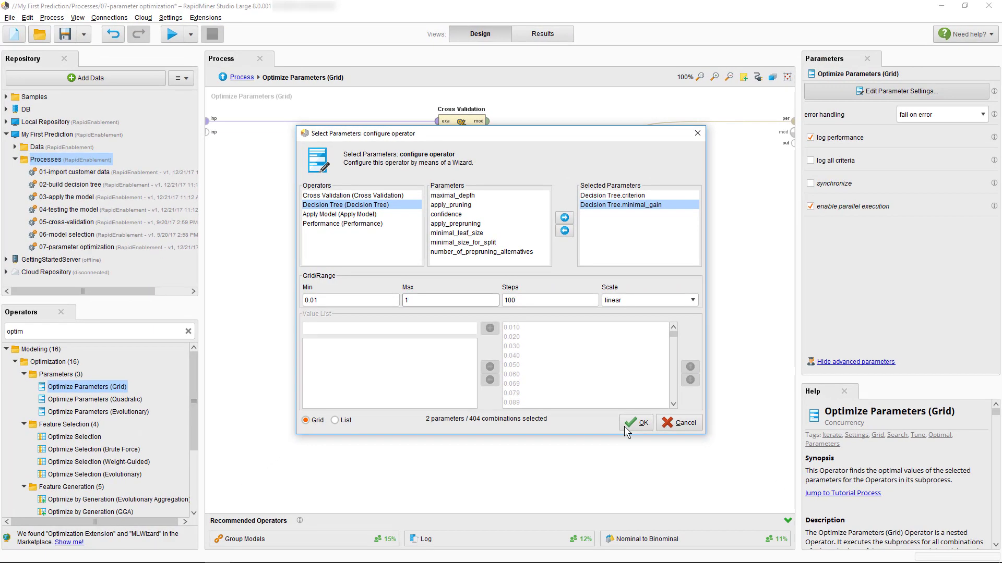
Confirm the grid and insert a Log operator after Cross Validation's performance output.
{"action": "left_click", "coordinate": [638, 424]}
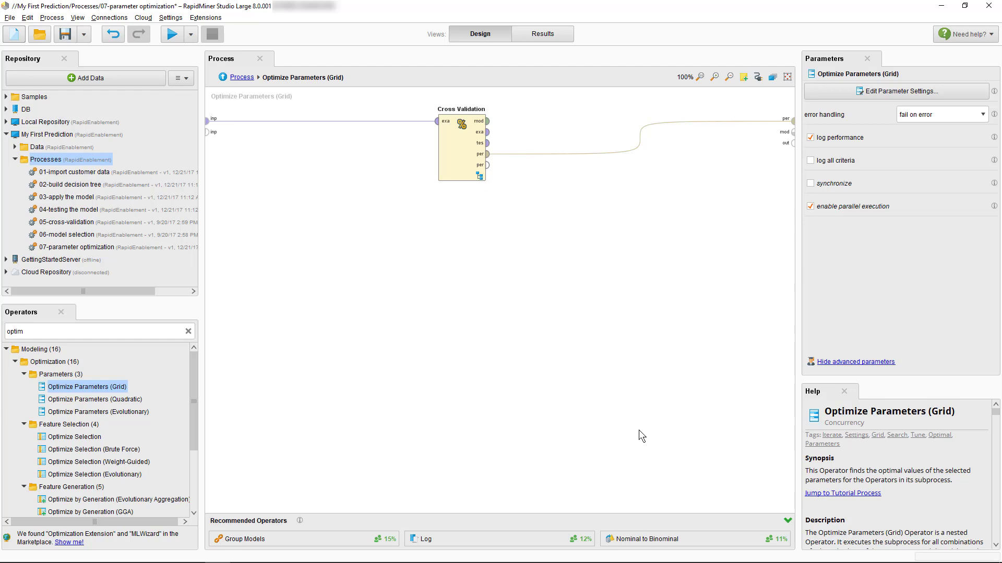
{"action": "double_click", "coordinate": [150, 330]}
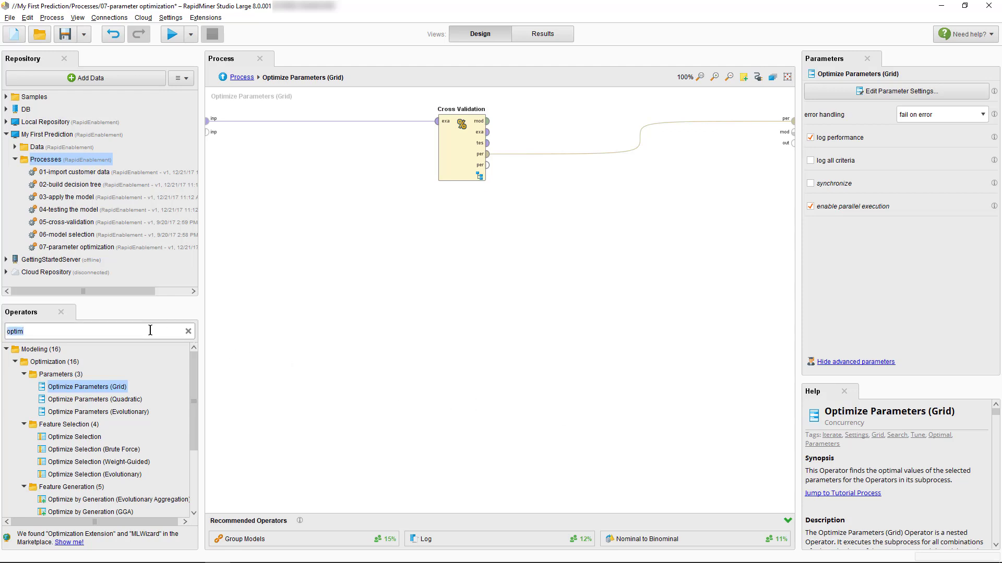
{"action": "type", "text": "log"}
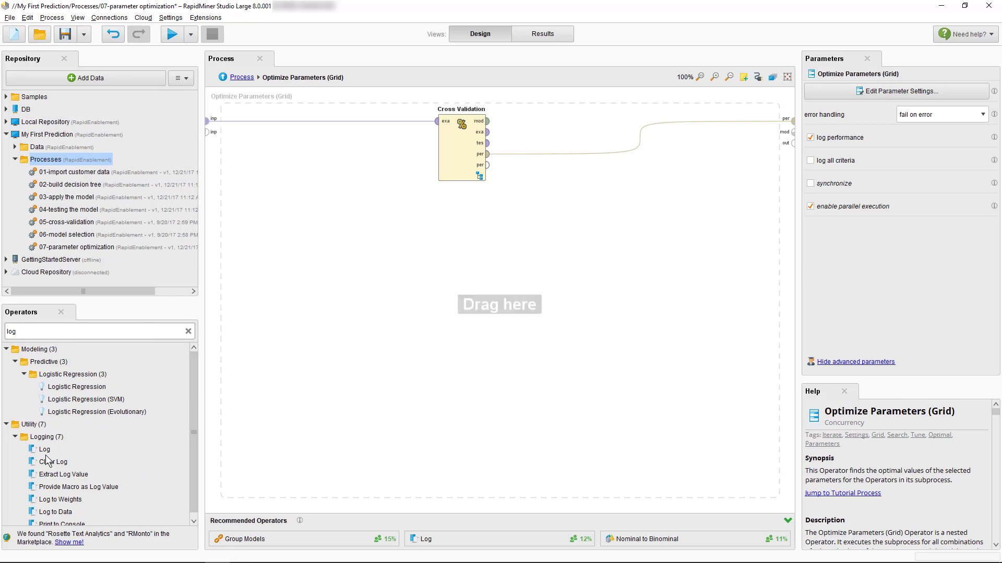
{"action": "left_click_drag", "start_coordinate": [45, 450], "coordinate": [556, 180]}
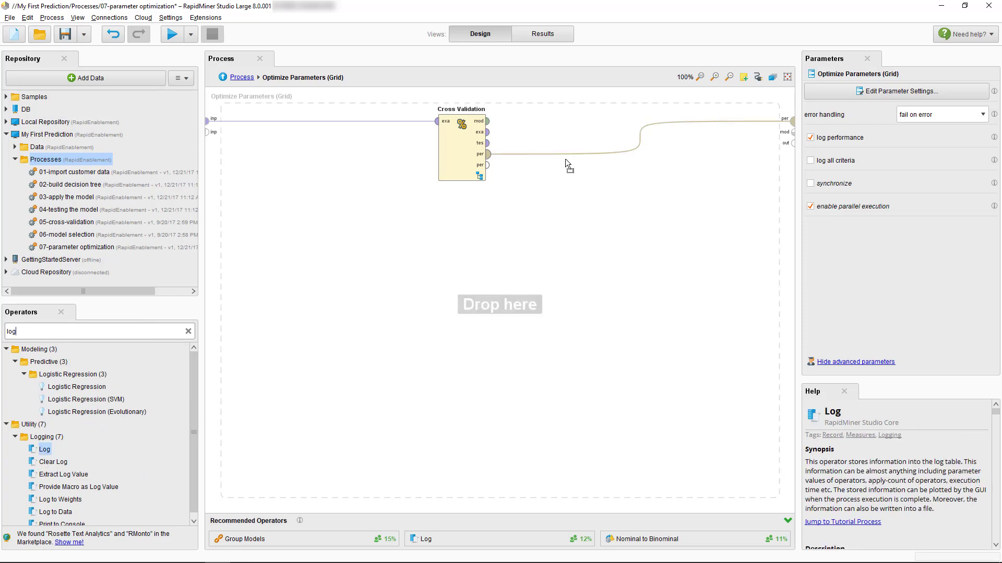
{"action": "left_click_drag", "start_coordinate": [565, 159], "coordinate": [565, 158]}
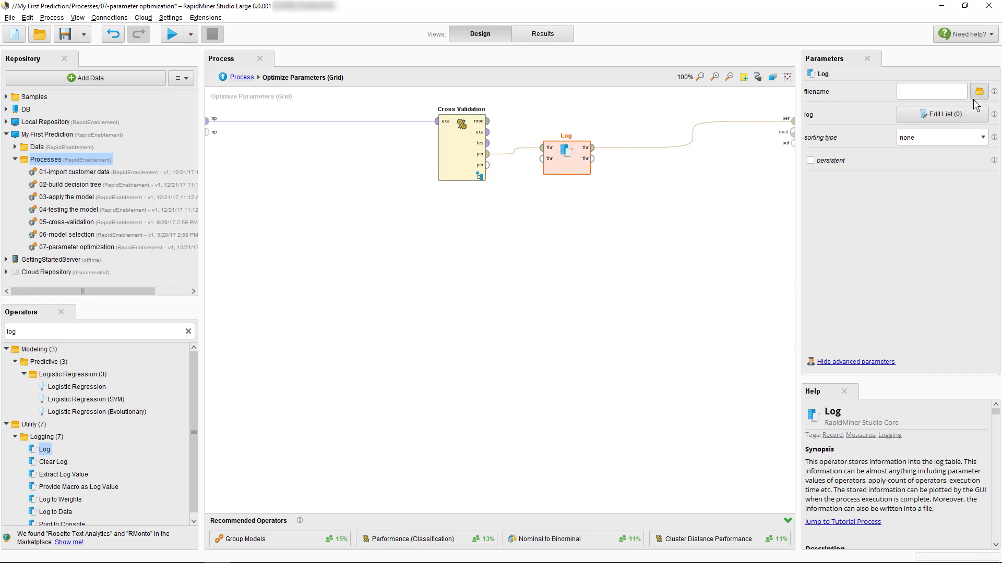
{"action": "left_click", "coordinate": [943, 114]}
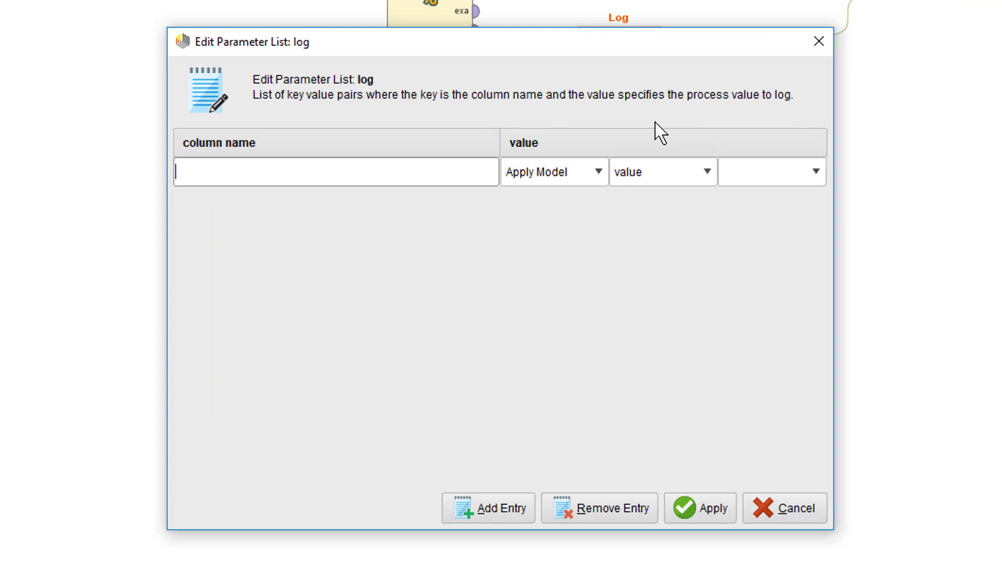
Add a log column 'Gain' recording the Decision Tree's minimal_gain parameter.
{"action": "left_click", "coordinate": [347, 224]}
{"action": "type", "text": "Gain"}
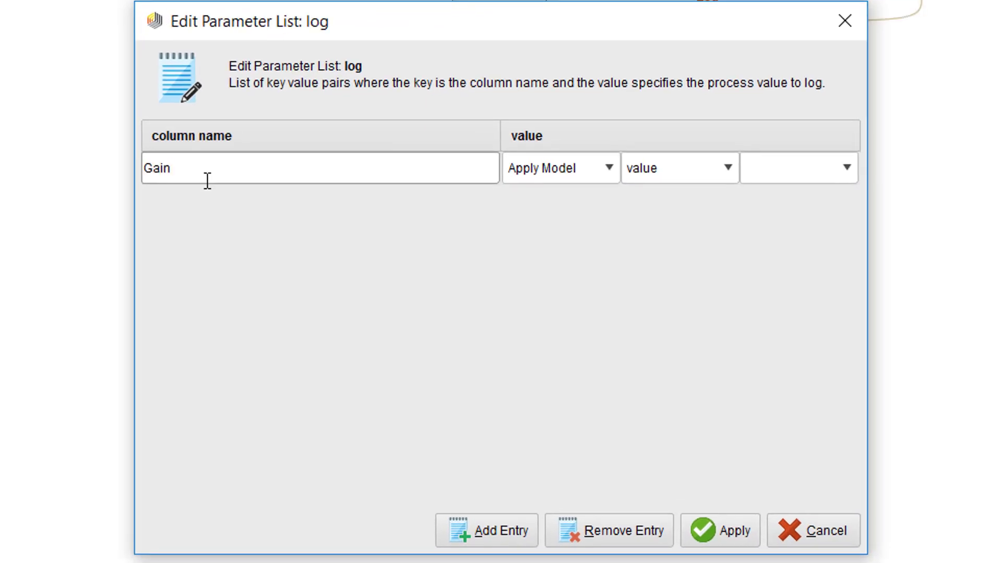
{"action": "left_click", "coordinate": [606, 169]}
{"action": "left_click", "coordinate": [574, 248]}
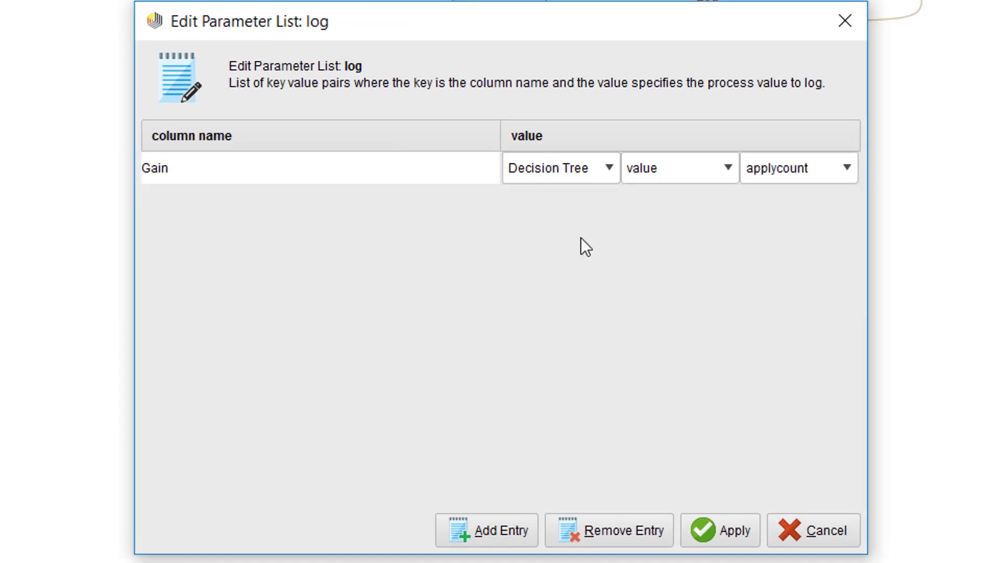
{"action": "left_click", "coordinate": [658, 169]}
{"action": "left_click", "coordinate": [673, 210]}
{"action": "left_click", "coordinate": [757, 172]}
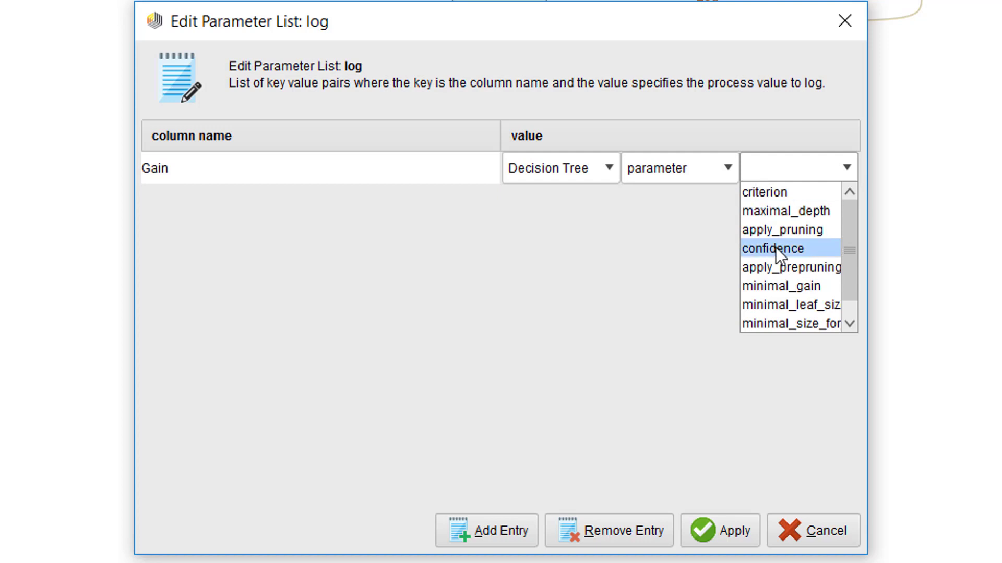
{"action": "left_click", "coordinate": [786, 282]}
{"action": "left_click", "coordinate": [500, 533]}
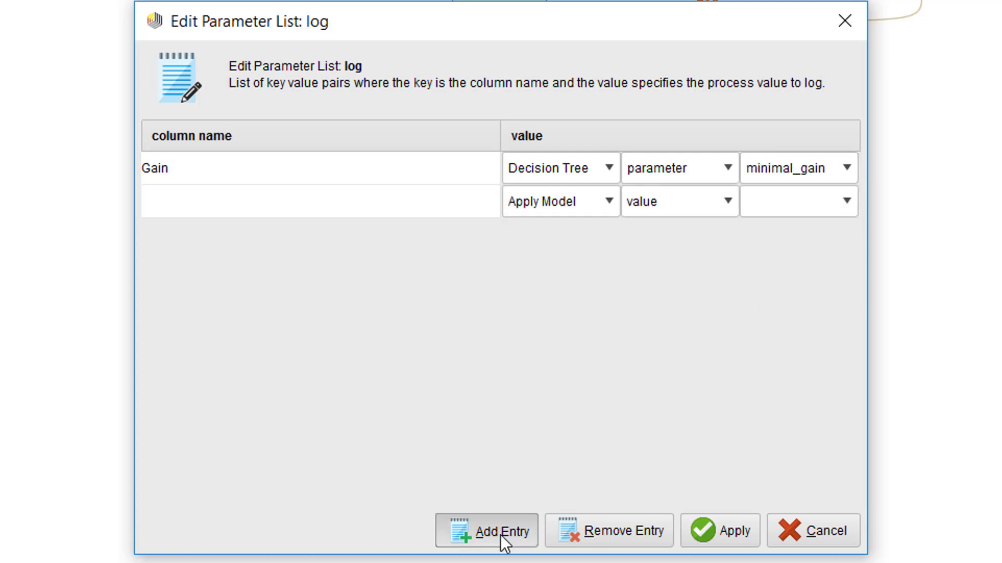
Add a 'Criterion' column logging the Decision Tree's criterion parameter and name a third row 'Iteration'.
{"action": "left_click", "coordinate": [210, 205]}
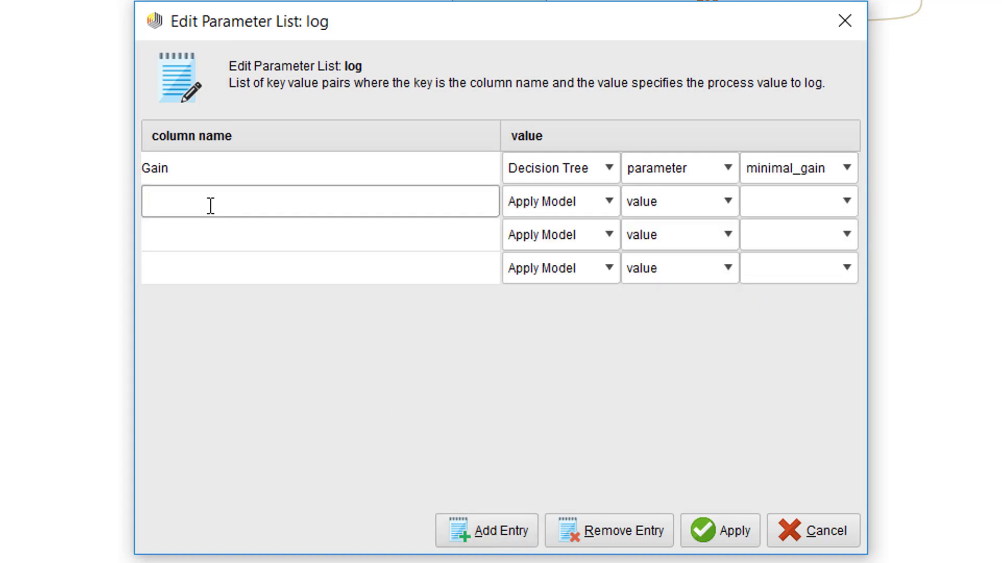
{"action": "type", "text": "Criterion"}
{"action": "left_click", "coordinate": [566, 204]}
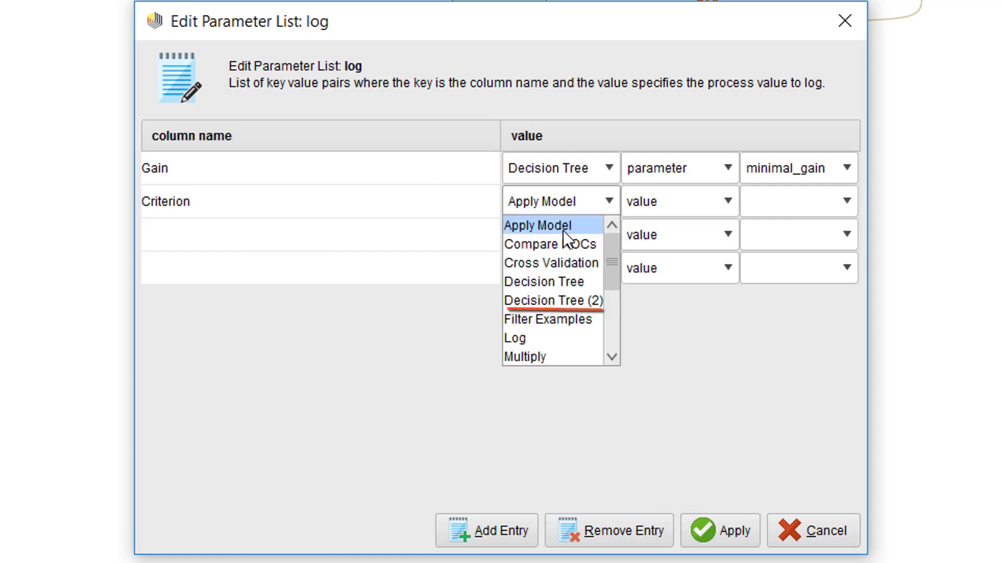
{"action": "left_click", "coordinate": [580, 279]}
{"action": "left_click", "coordinate": [665, 199]}
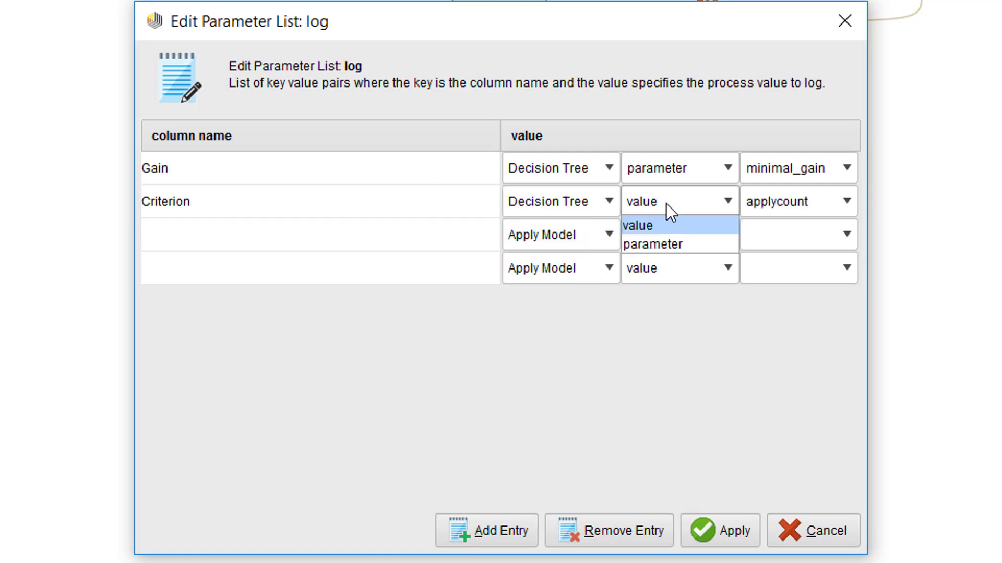
{"action": "left_click", "coordinate": [665, 242]}
{"action": "left_click", "coordinate": [817, 199]}
{"action": "left_click", "coordinate": [803, 227]}
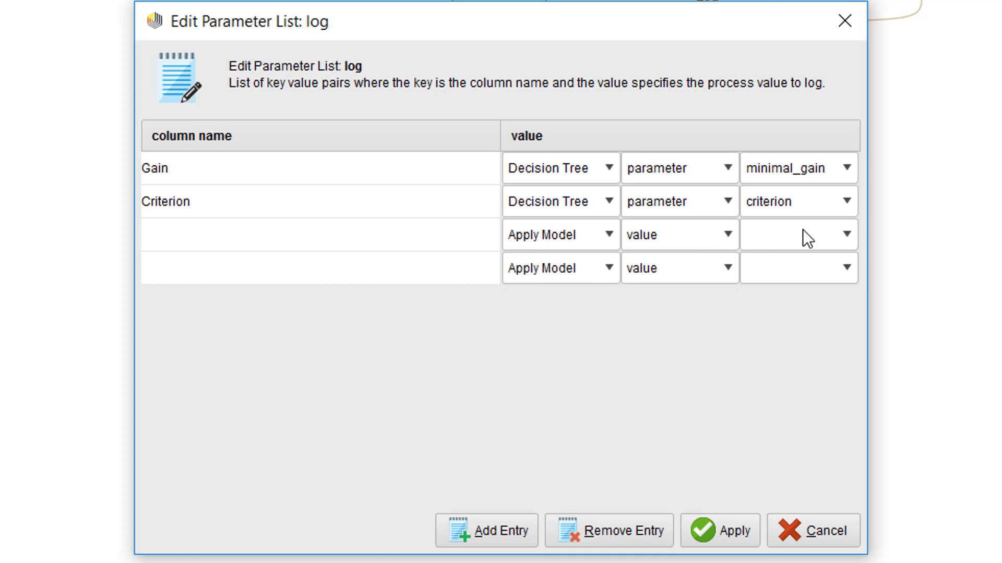
{"action": "left_click", "coordinate": [308, 233]}
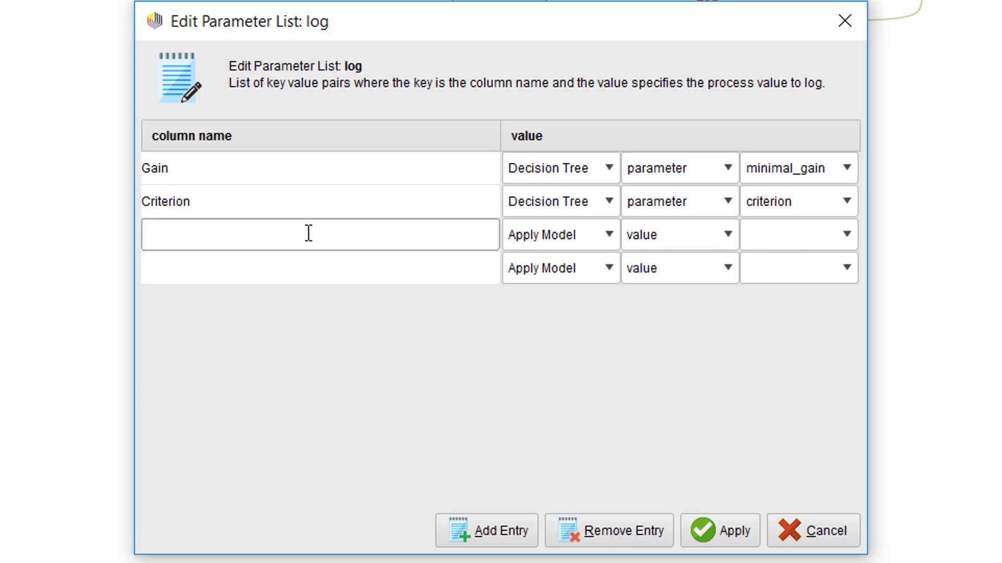
{"action": "type", "text": "Iteration"}
Set the Iteration column to log Cross Validation's applycount value.
{"action": "left_click", "coordinate": [585, 235]}
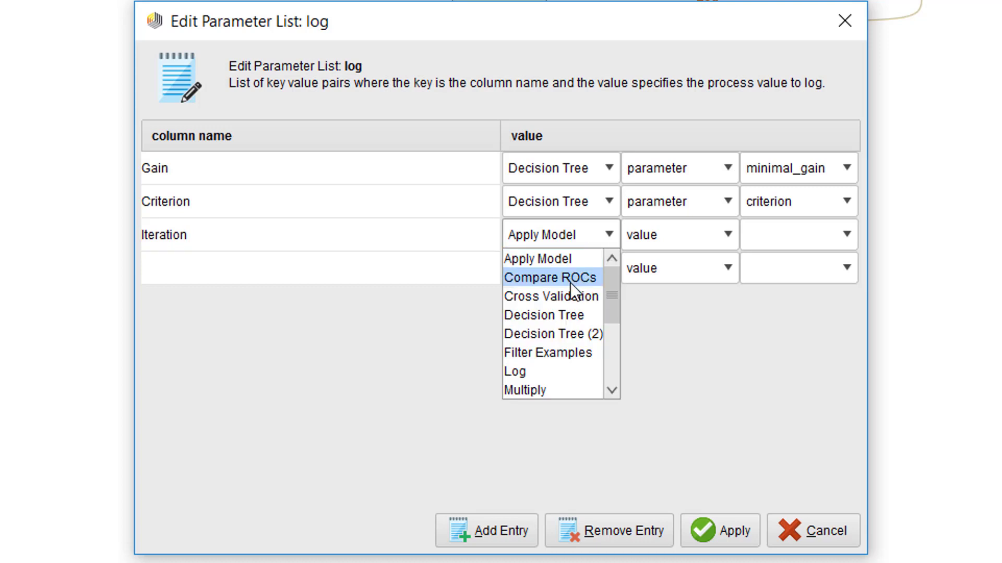
{"action": "left_click", "coordinate": [575, 300]}
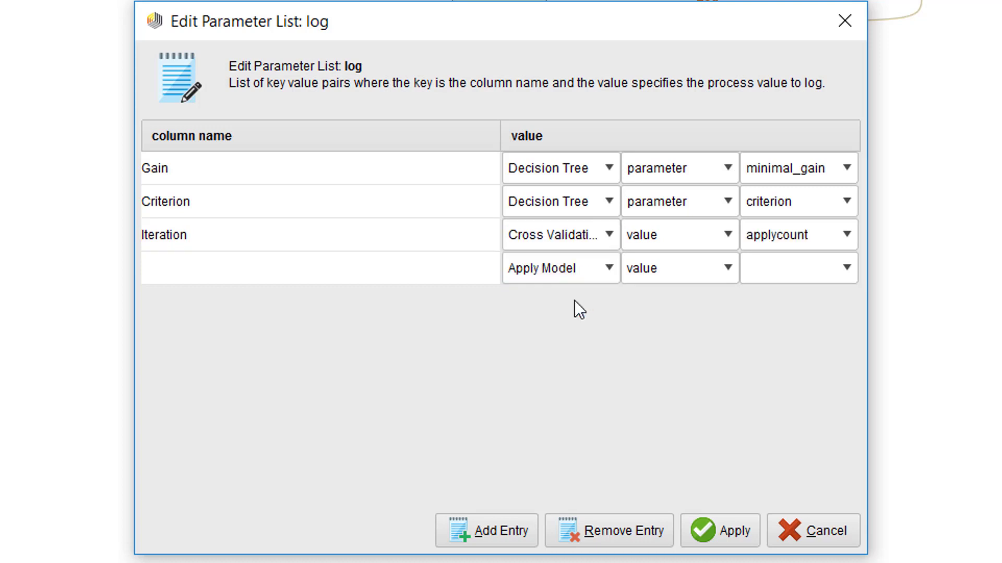
{"action": "left_click", "coordinate": [672, 233]}
{"action": "left_click", "coordinate": [669, 261]}
{"action": "left_click", "coordinate": [772, 233]}
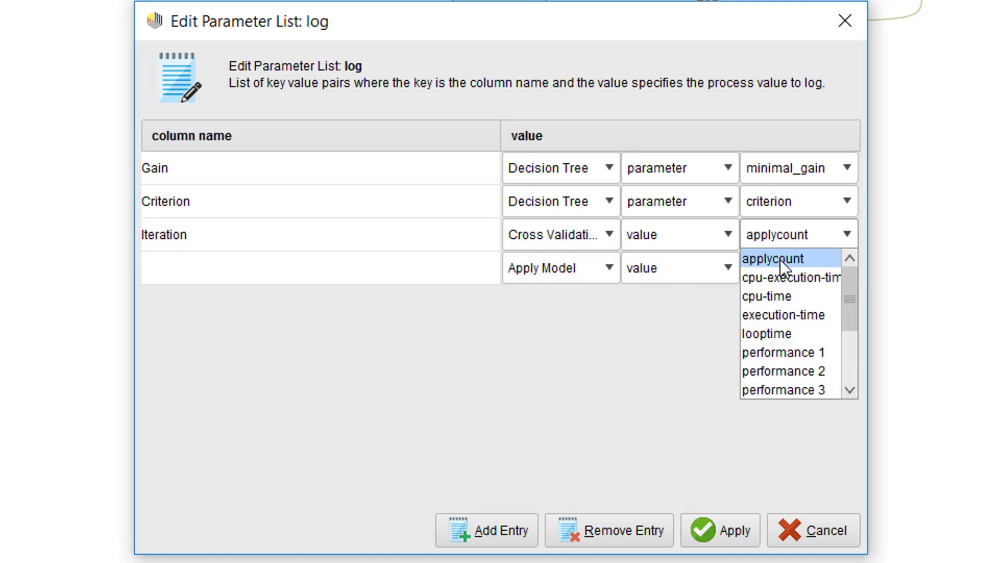
{"action": "left_click", "coordinate": [780, 259]}
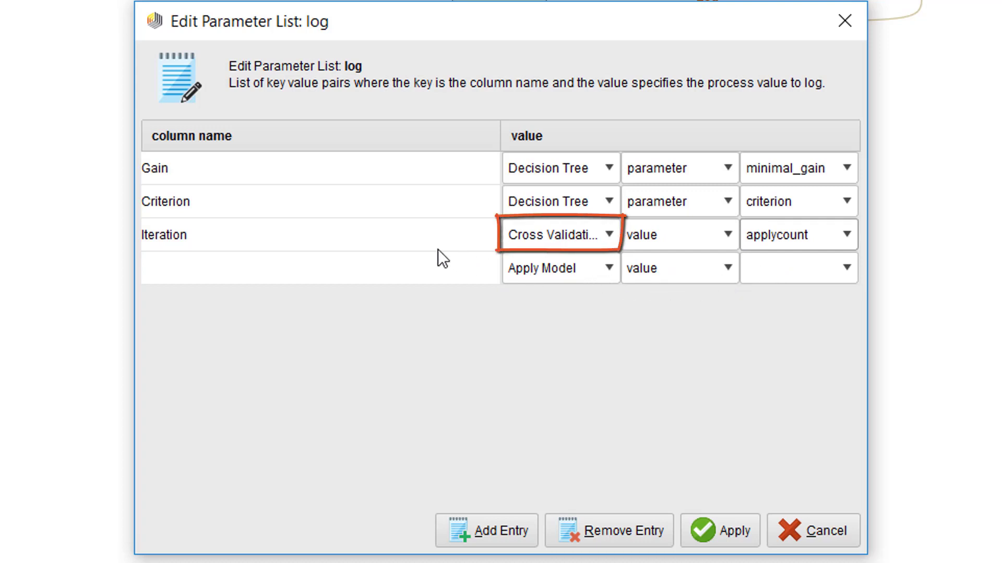
Add a 'Performance' column logging Cross Validation's main performance value, and confirm the list.
{"action": "double_click", "coordinate": [375, 269]}
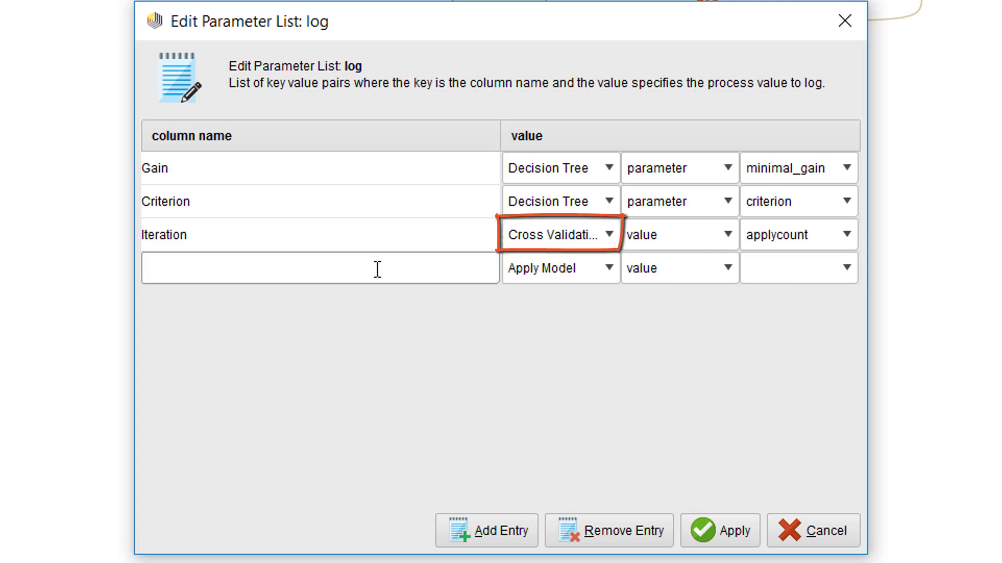
{"action": "type", "text": "Performance"}
{"action": "left_click", "coordinate": [561, 272]}
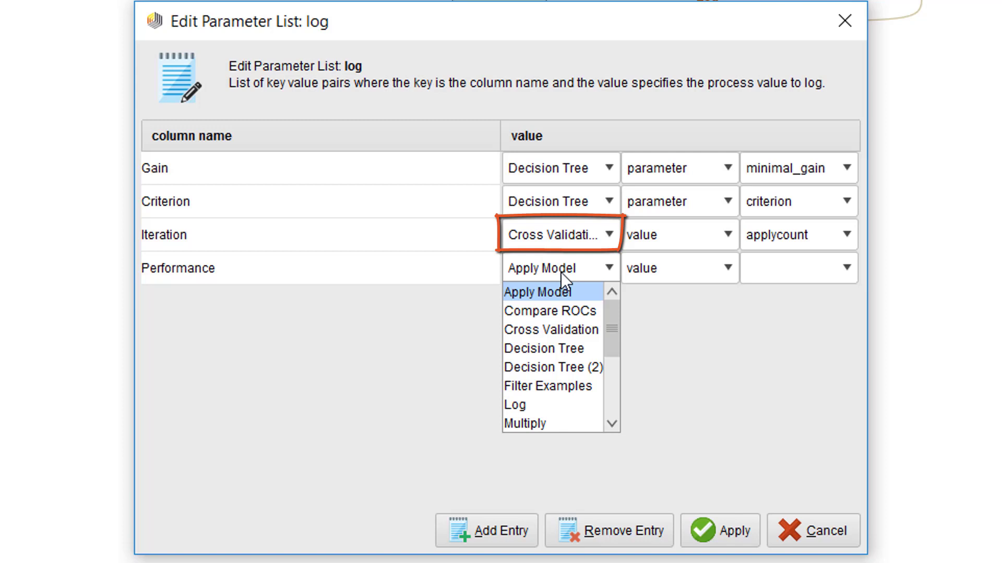
{"action": "left_click", "coordinate": [564, 331]}
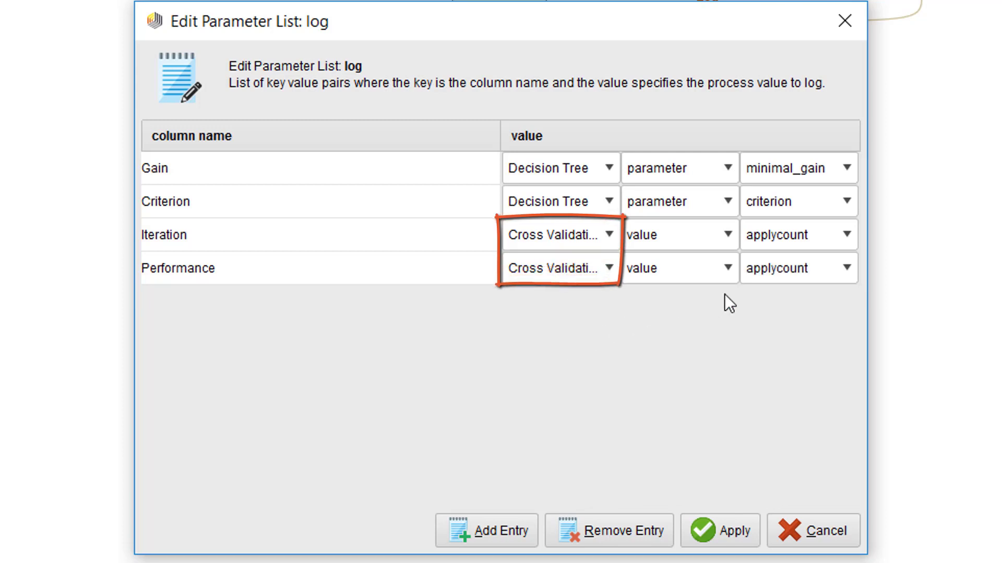
{"action": "left_click", "coordinate": [769, 268]}
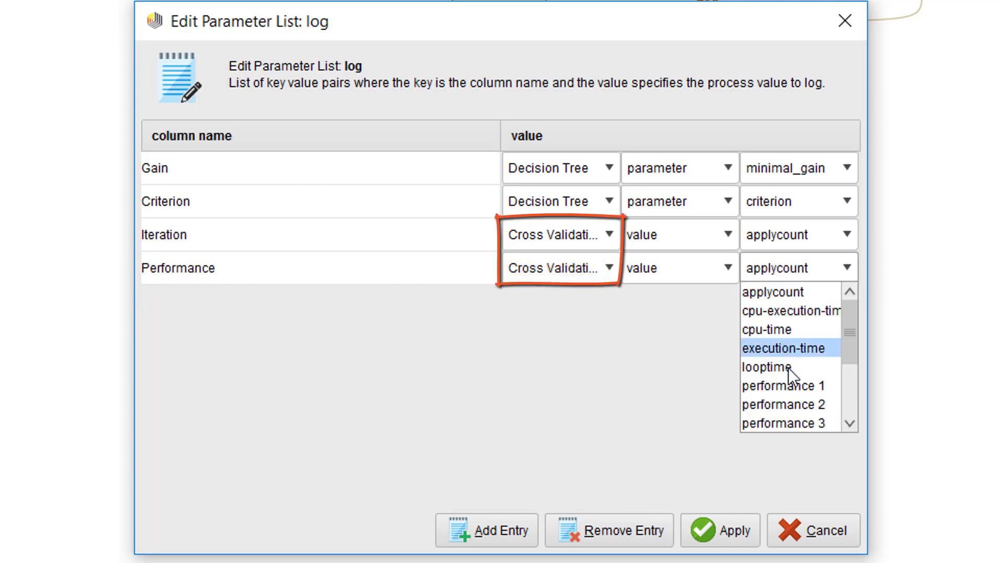
{"action": "scroll", "coordinate": [793, 386], "scroll_direction": "down", "scroll_amount": 1}
{"action": "left_click", "coordinate": [790, 381]}
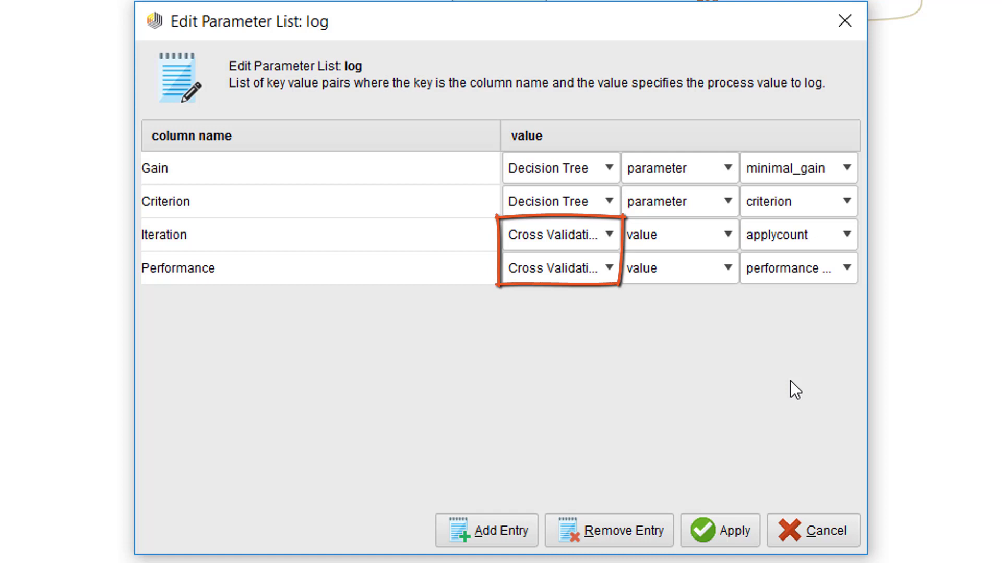
{"action": "left_click", "coordinate": [726, 528]}
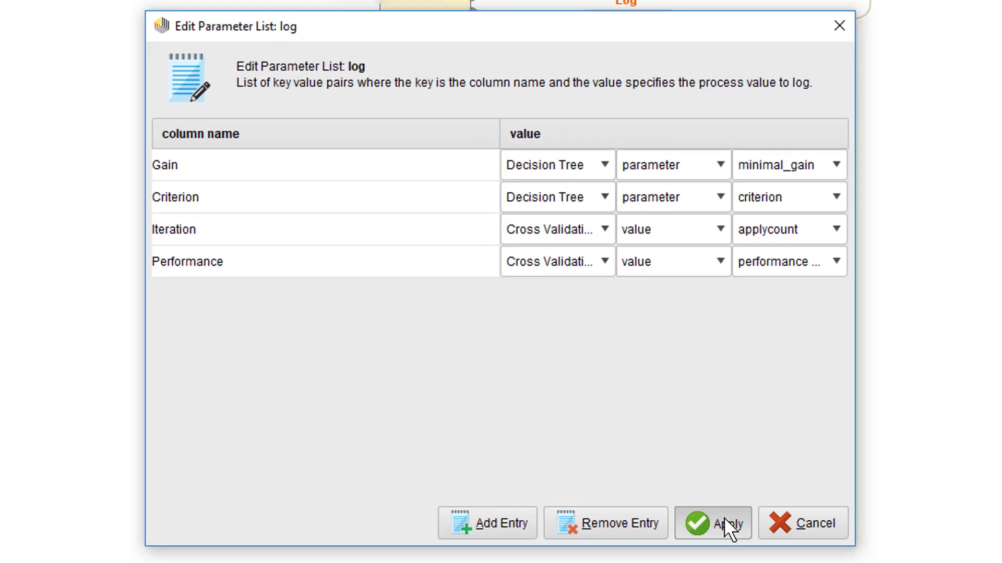
Run the parameter optimization process with F11.
{"action": "key", "text": "F11"}
{"action": "left_click", "coordinate": [617, 404]}
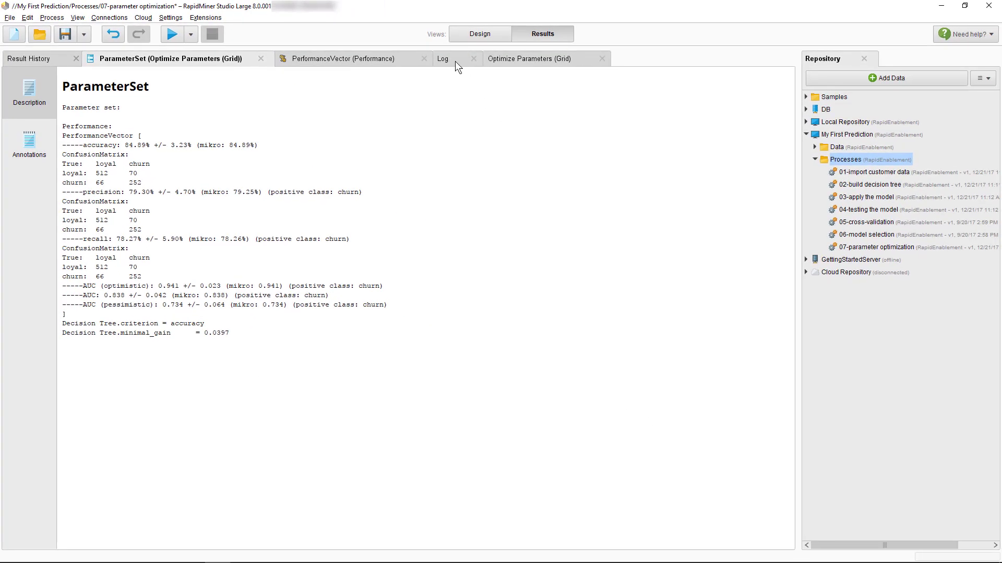
Show the Log results table sorted by Iteration, then switch to its Charts view.
{"action": "left_click", "coordinate": [455, 61]}
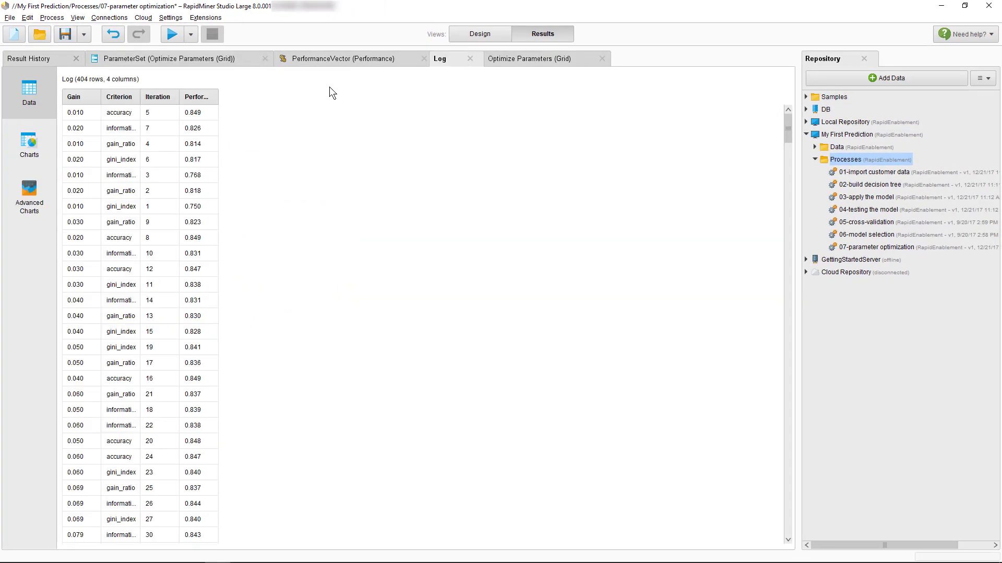
{"action": "left_click", "coordinate": [164, 101]}
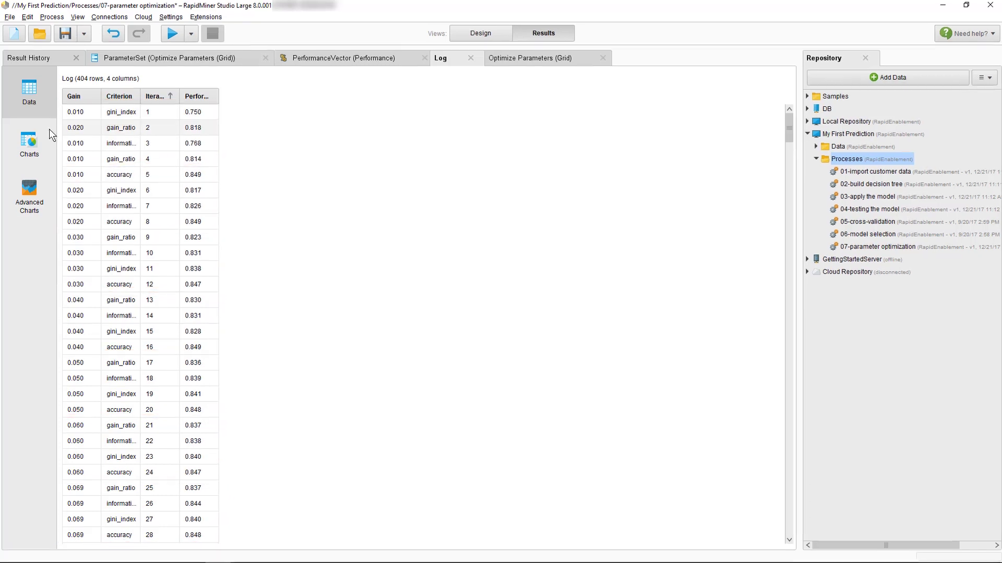
{"action": "left_click", "coordinate": [29, 142]}
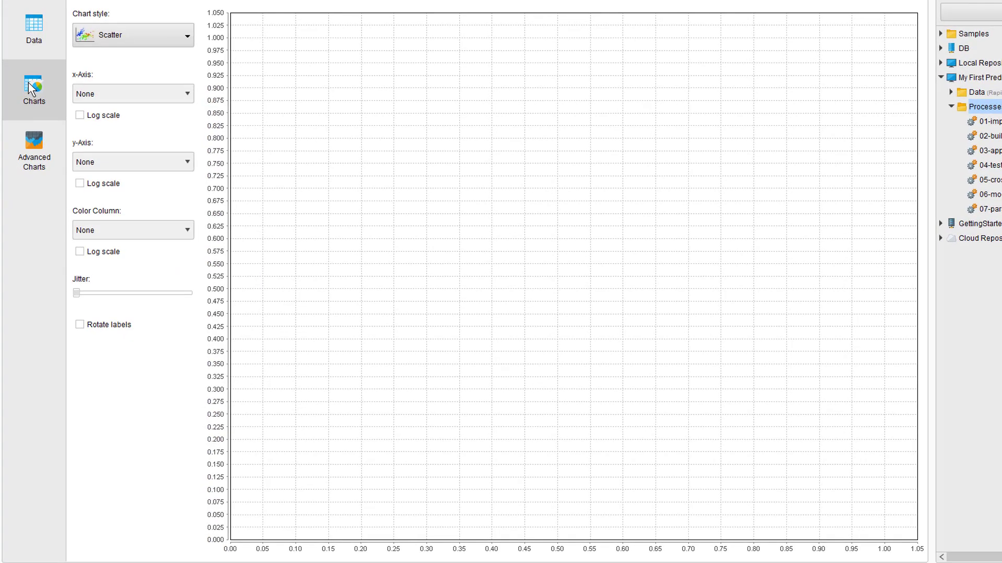
Chart Performance against Gain coloured by Criterion, zoomed onto the 0.83–0.85 performance band.
{"action": "left_click", "coordinate": [117, 93]}
{"action": "left_click", "coordinate": [120, 119]}
{"action": "left_click", "coordinate": [127, 155]}
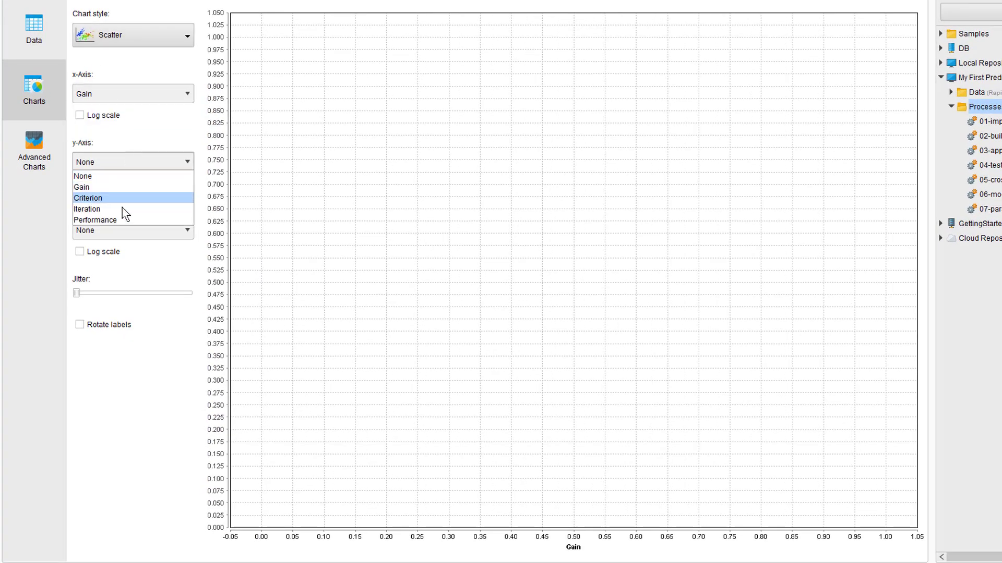
{"action": "left_click", "coordinate": [127, 220]}
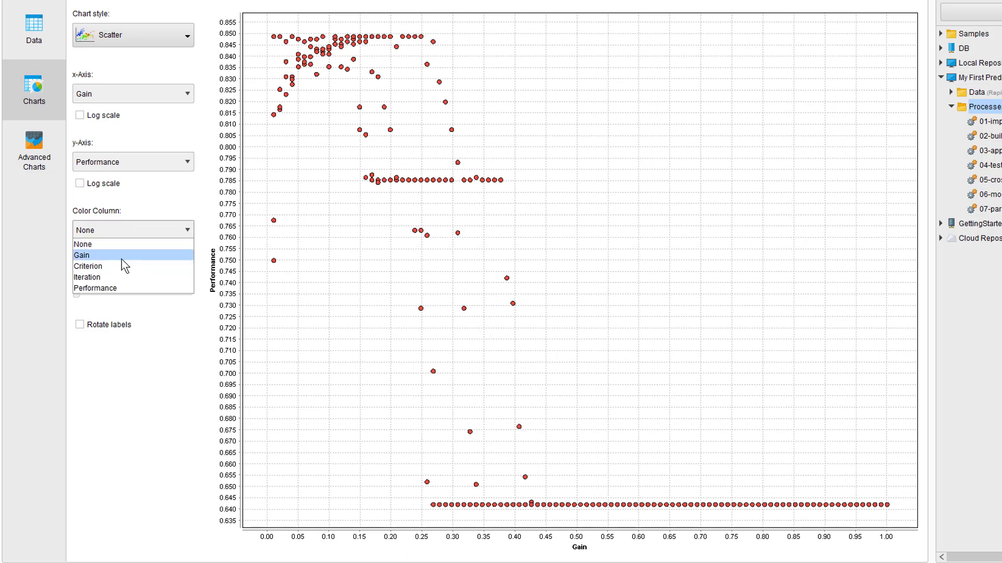
{"action": "left_click", "coordinate": [122, 267]}
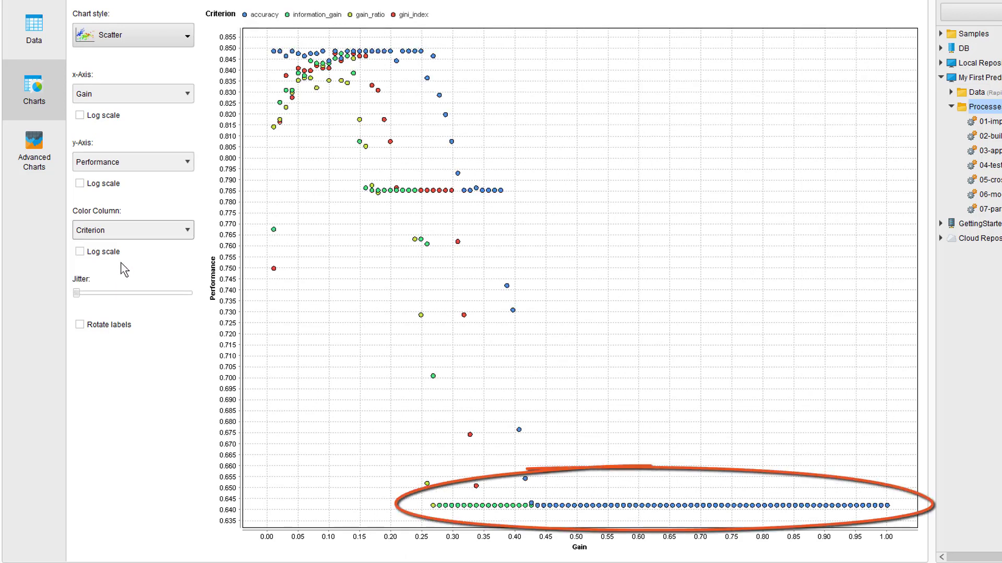
{"action": "left_click_drag", "start_coordinate": [252, 30], "coordinate": [471, 98]}
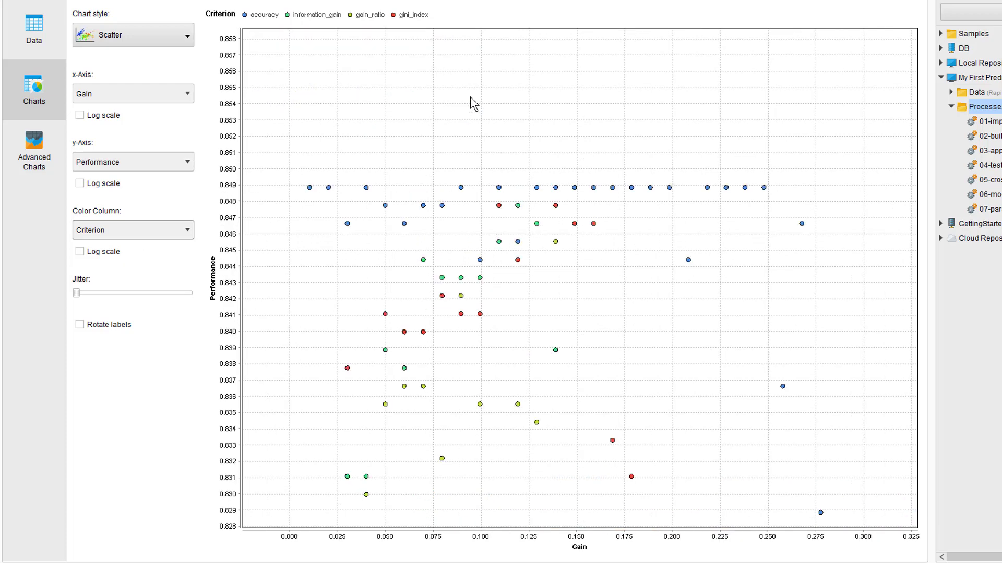